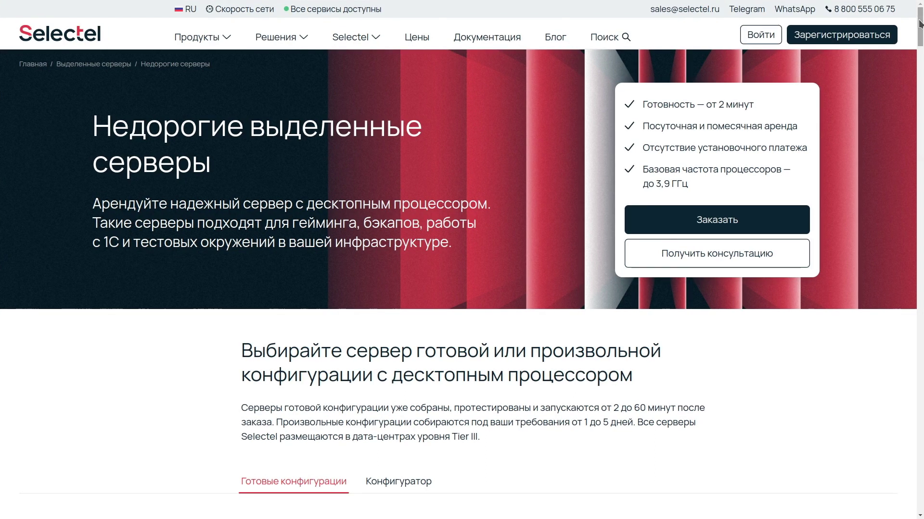
- Filter Selectel dedicated servers to at least 16 GB RAM and 6 cores
left_click_drag(918, 24, 917, 58)
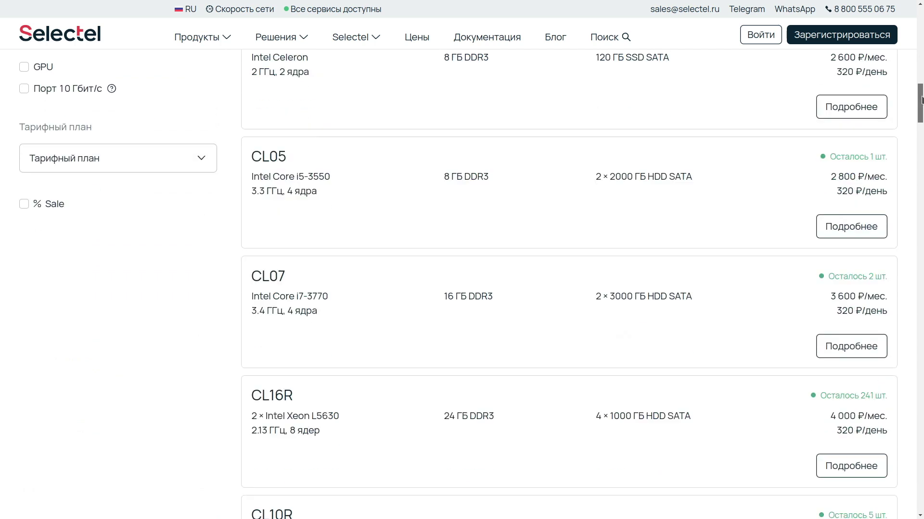
left_click_drag(922, 118, 904, 314)
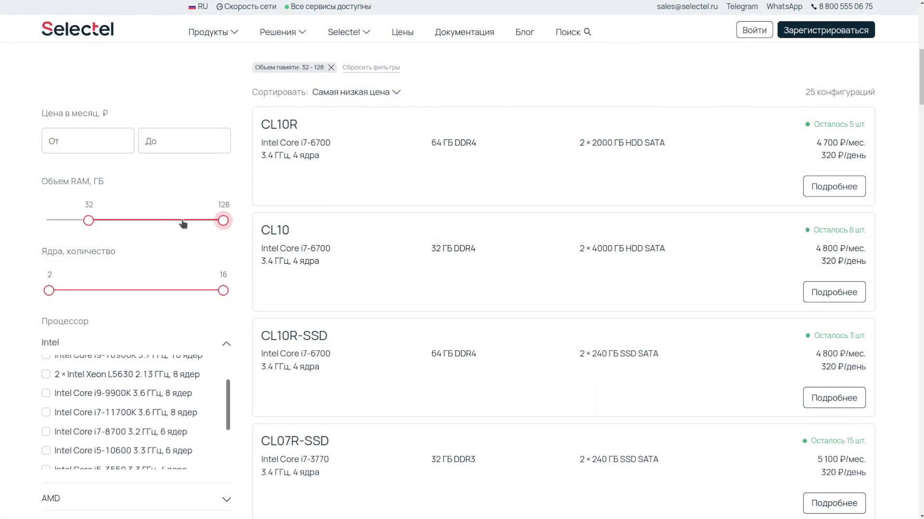
mouse_move(90, 220)
left_mouse_down()
mouse_move(31, 223)
mouse_move(59, 220)
left_mouse_up()
left_click_drag(219, 291, 144, 291)
left_click_drag(52, 294, 87, 291)
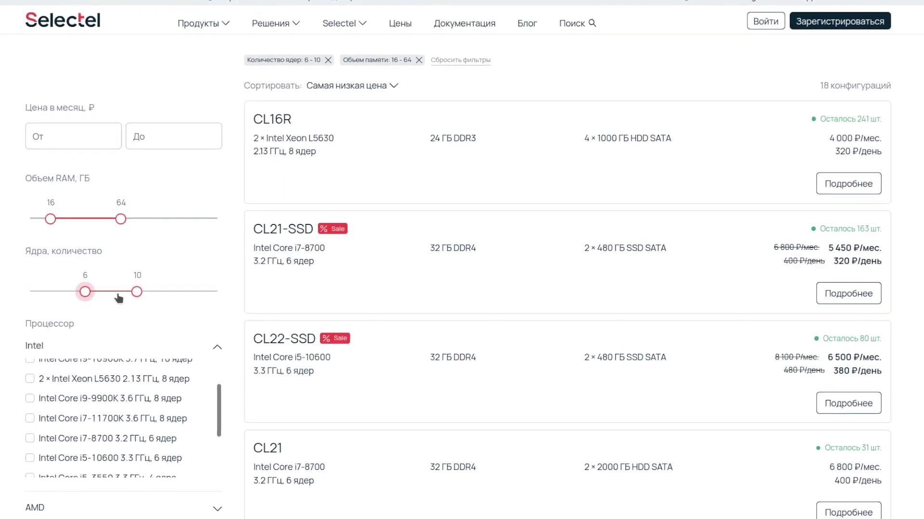
- Restrict the list to % Sale offers, leaving four discounted servers
scroll(229, 336, "down", 10)
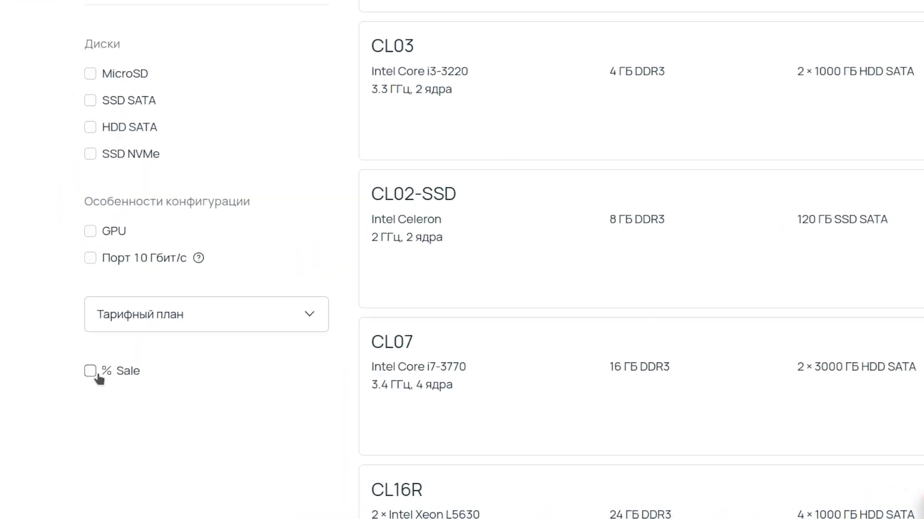
left_click(138, 352)
scroll(326, 301, "up", 3)
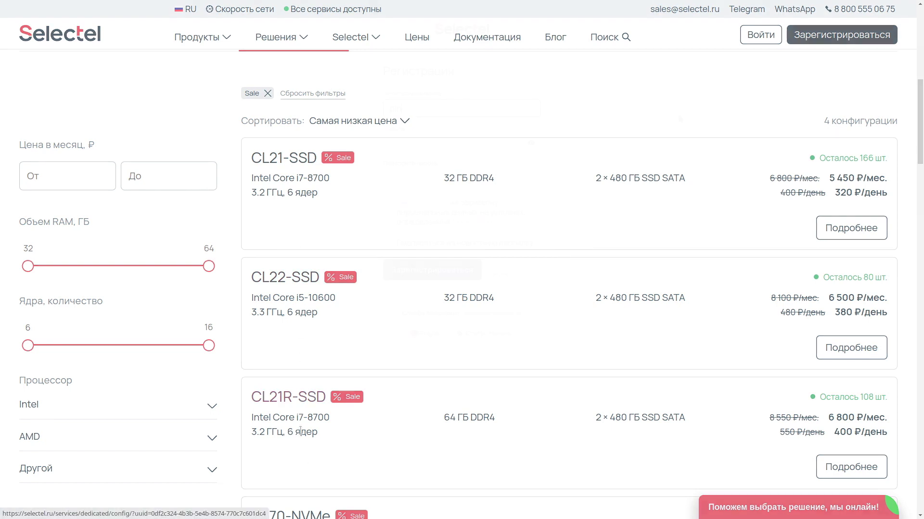
- Enter the account e-mail address, then type the password in both password fields
key("Tab")
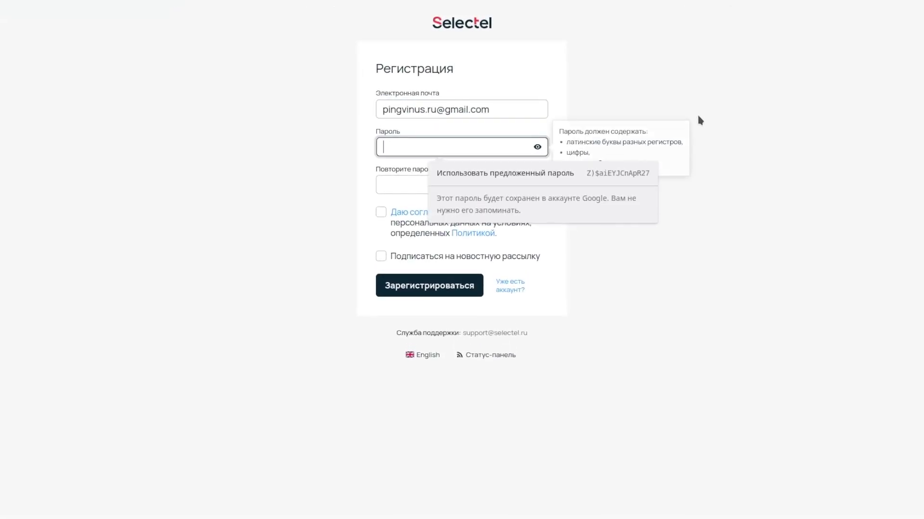
key("Tab")
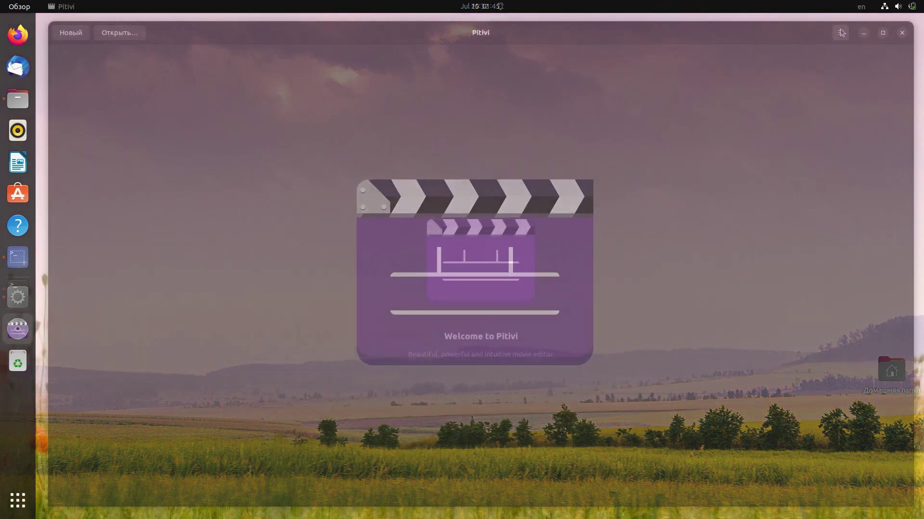
- Open About Pitivi and select the version number text
left_click(841, 33)
left_click(827, 87)
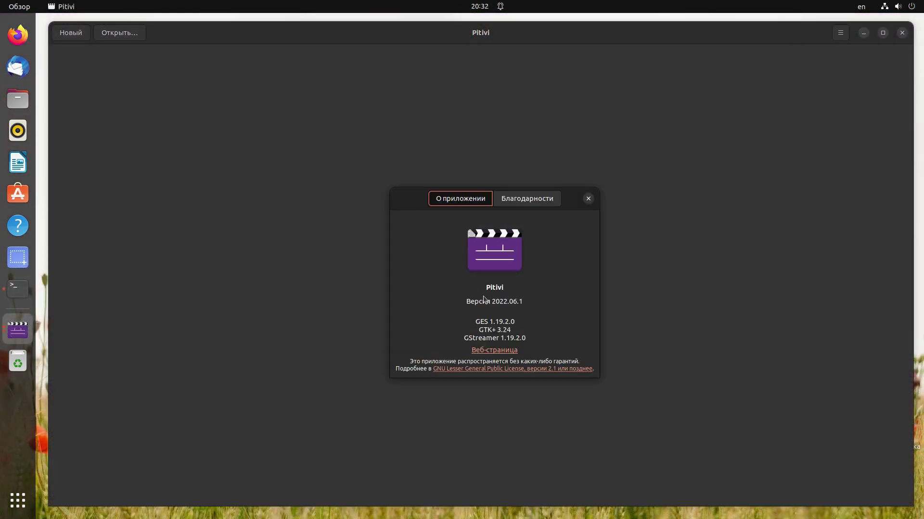
left_click_drag(494, 302, 501, 300)
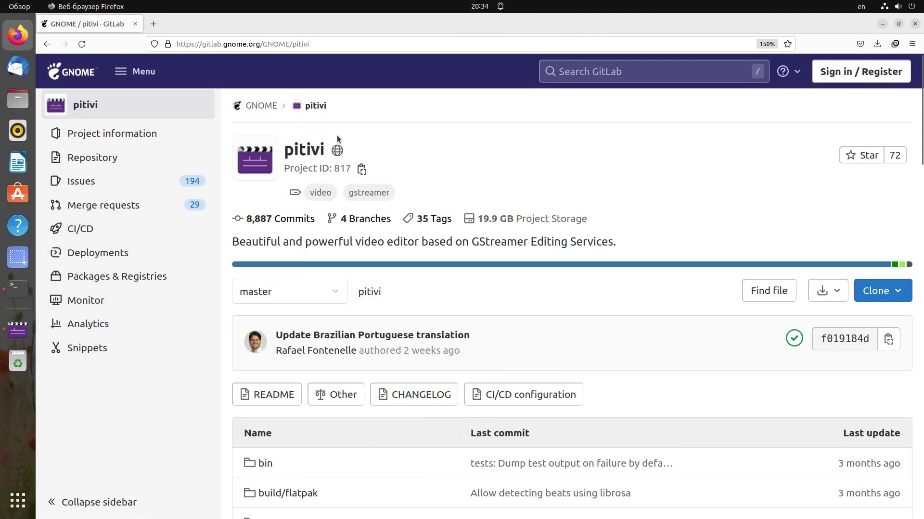
- Browse the Pitivi GitLab page, then create a new untitled Pitivi project
scroll(730, 193, "down", 5)
scroll(731, 193, "down", 8)
scroll(730, 192, "down", 8)
scroll(731, 192, "down", 4)
scroll(730, 191, "down", 1)
scroll(730, 190, "up", 2)
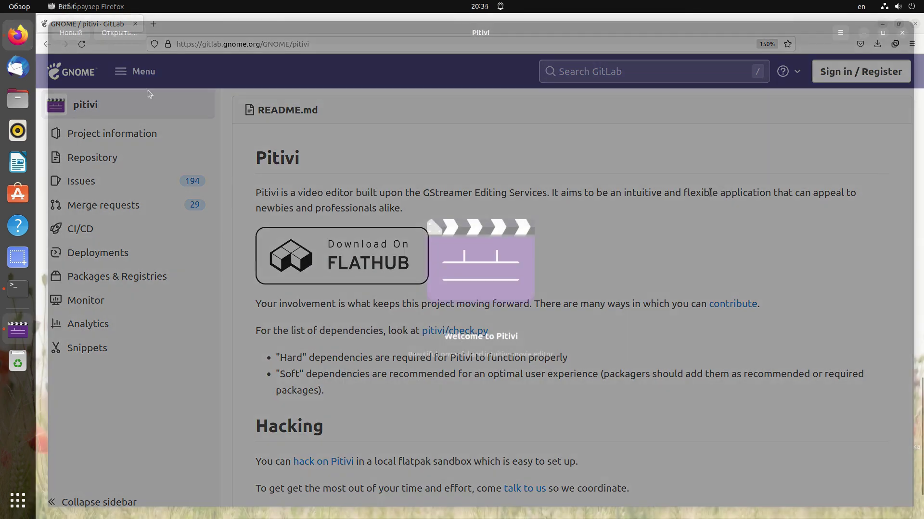
left_click(80, 37)
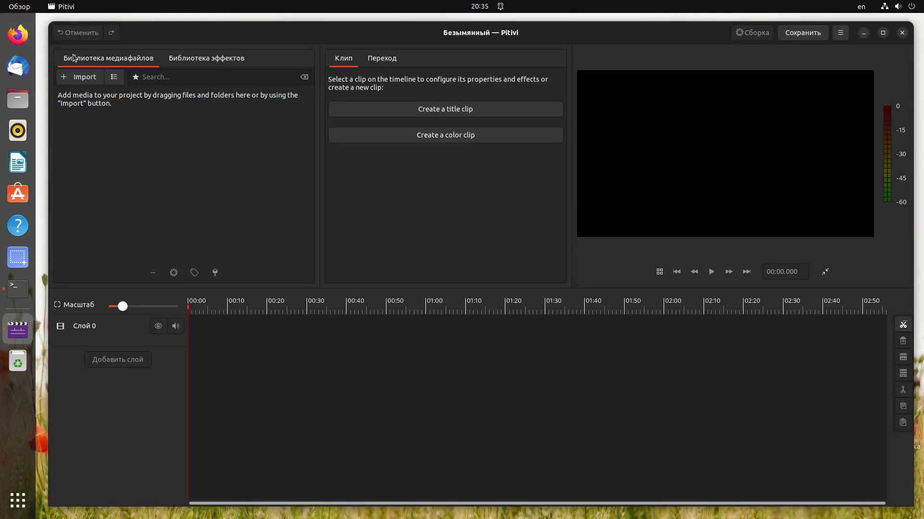
- Import bear, cat, clouds, field, swan and wood .mp4 from the Видео folder
left_click(81, 77)
left_click(217, 91)
left_click(301, 96)
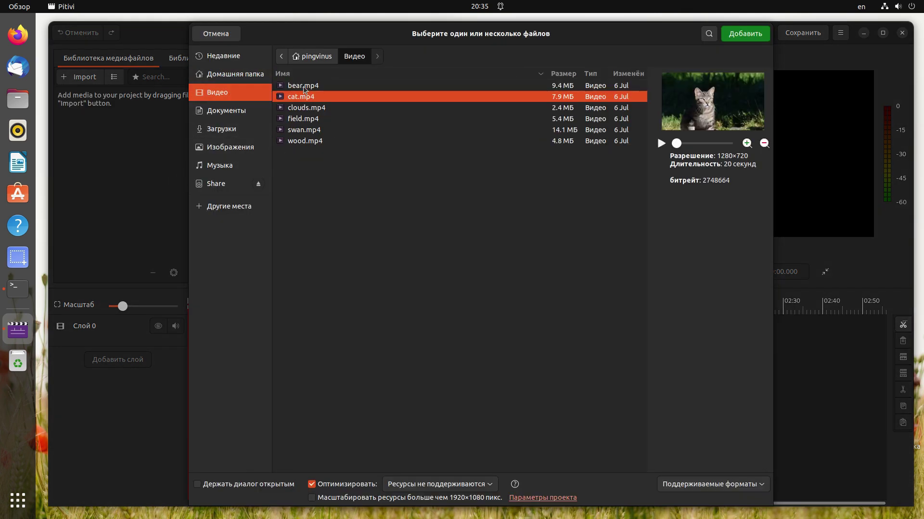
left_click(304, 118, "shift")
key("shift+Down")
key("shift+Down")
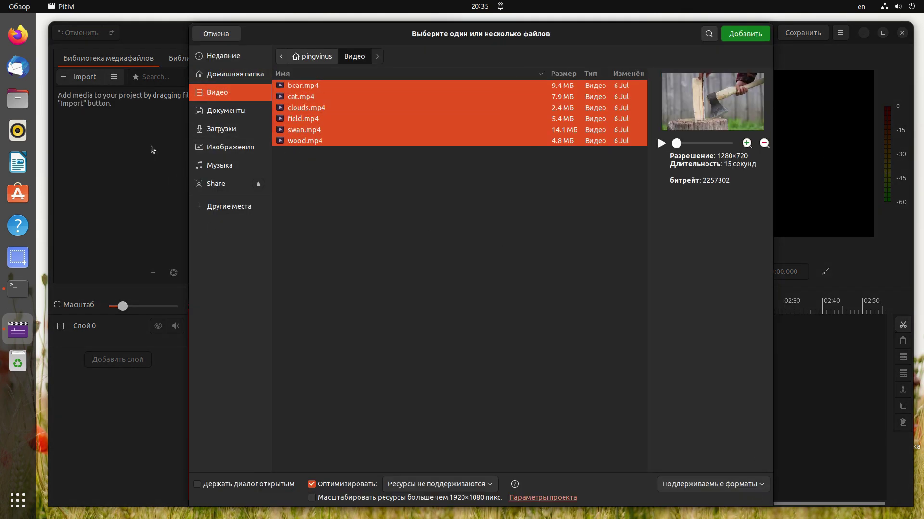
left_click(749, 37)
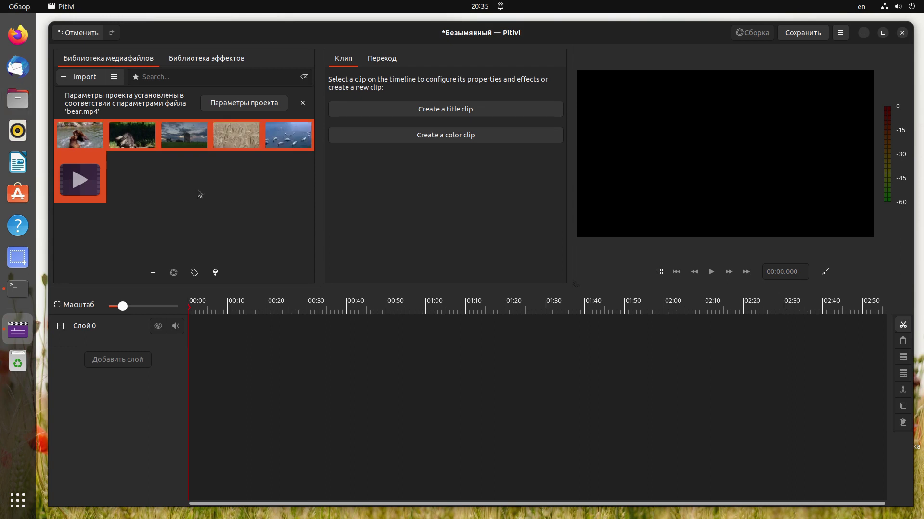
- Preview the bear clip, then place bear and cat at the timeline start
double_click(92, 143)
key("Escape")
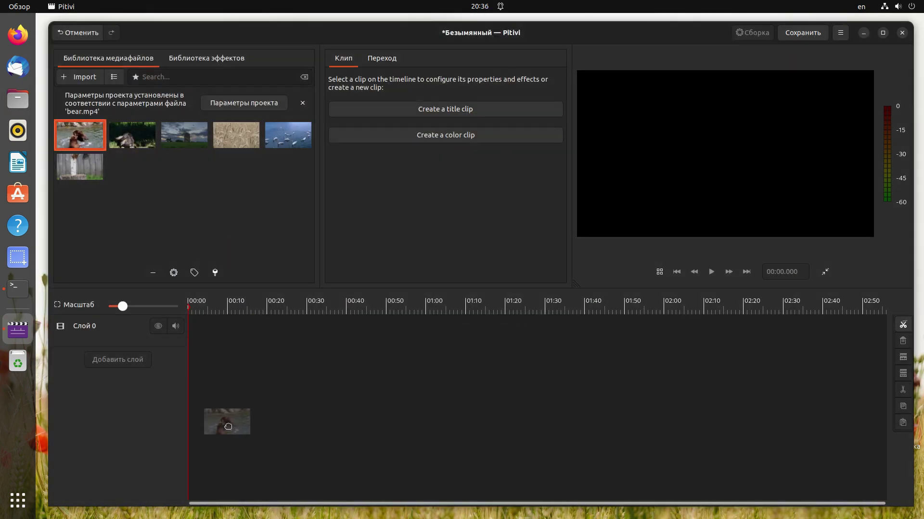
left_click_drag(228, 426, 207, 375)
left_click_drag(132, 135, 307, 380)
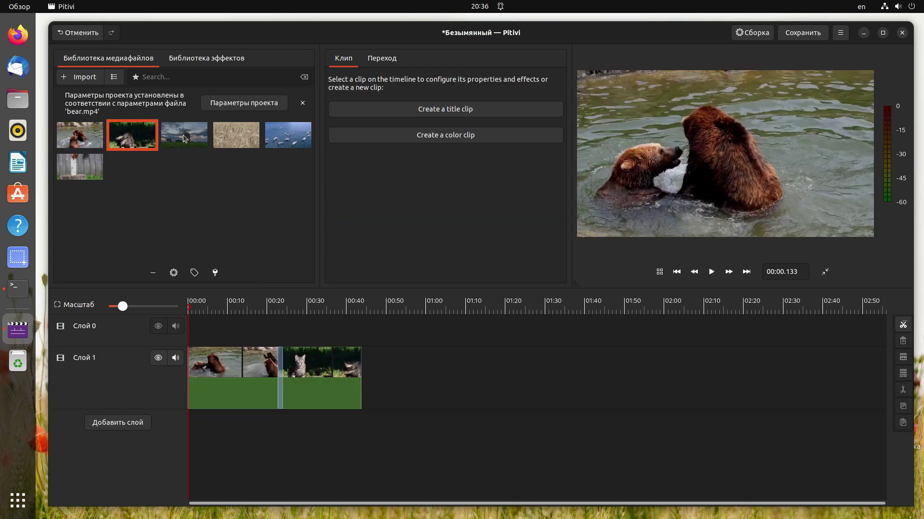
- Play back the timeline and place the wheat field clip last on Слой 1
left_click_drag(236, 135, 246, 328)
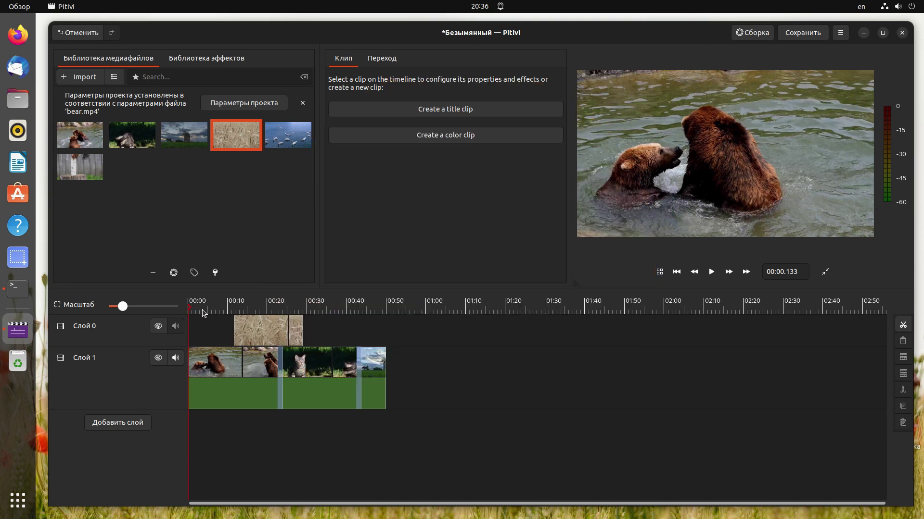
key("space")
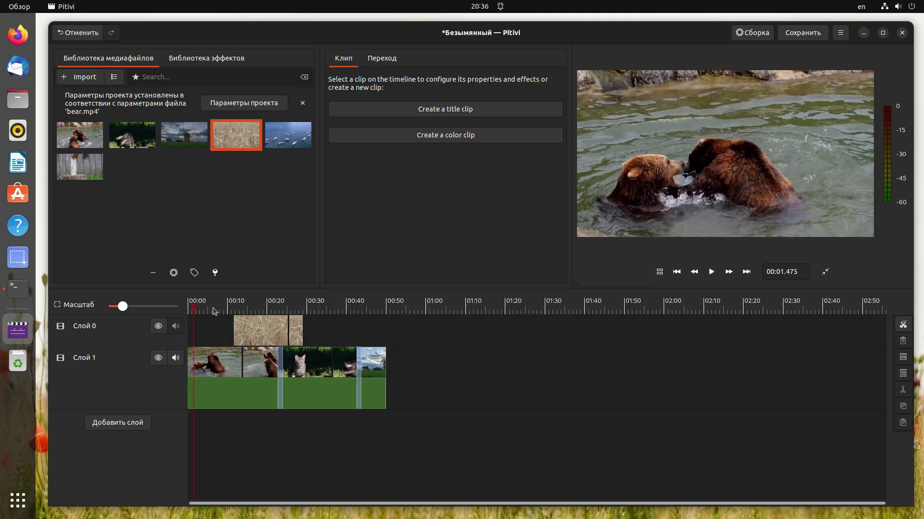
left_click(265, 310)
left_click_drag(278, 311, 387, 309)
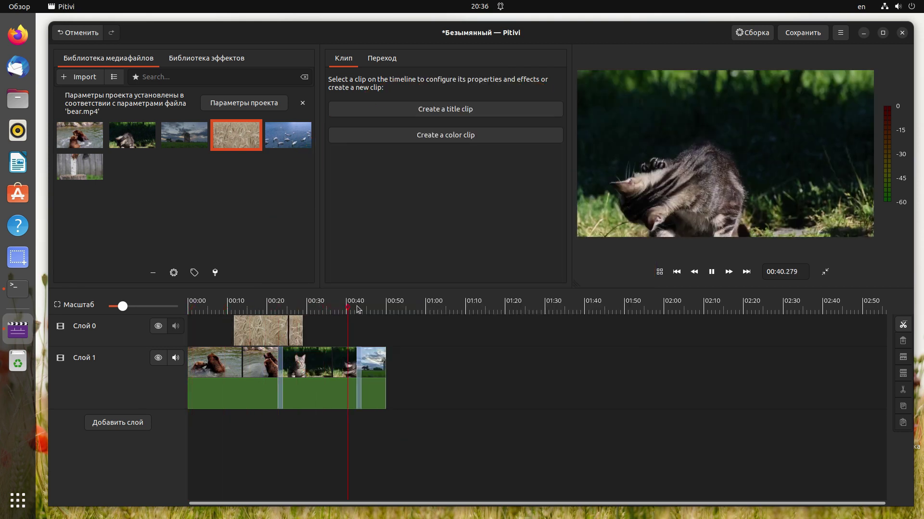
left_click_drag(402, 347, 408, 382)
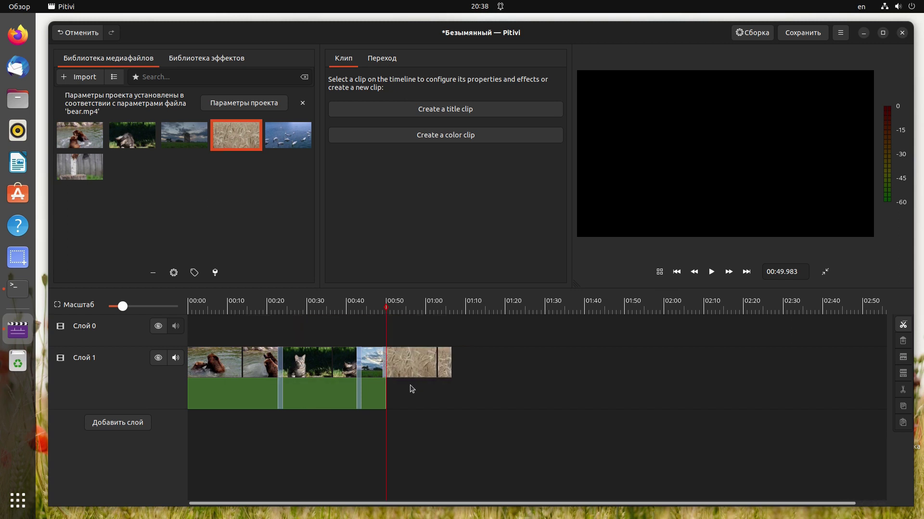
left_click(190, 60)
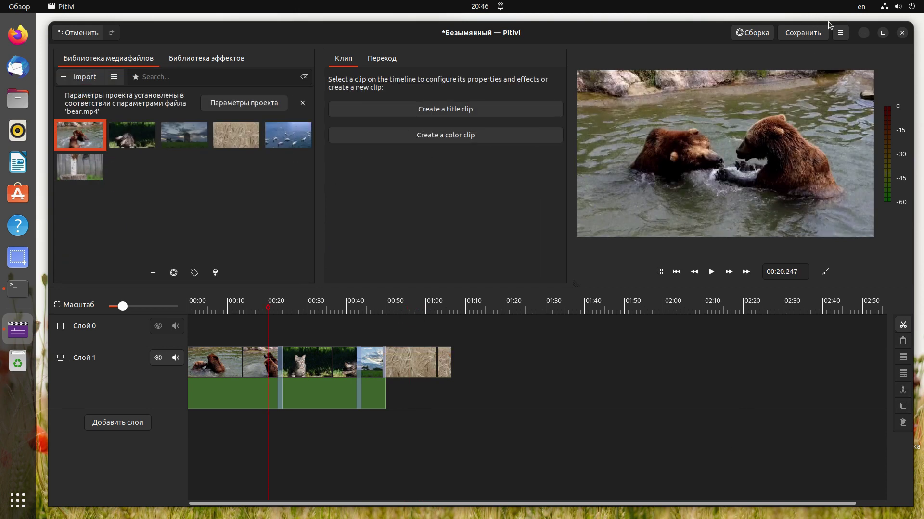
- Open Preferences and view the Комбинации клавиш, Плагины and Прочее sections
left_click(840, 33)
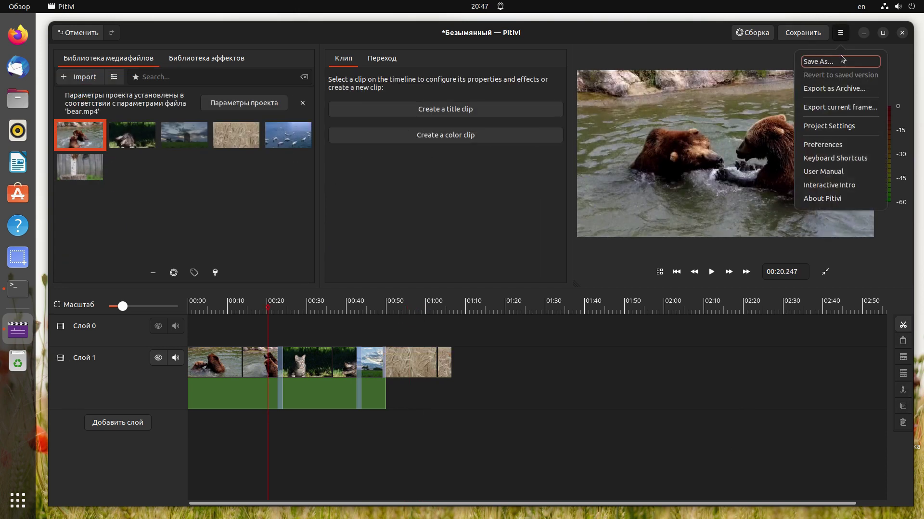
left_click(841, 146)
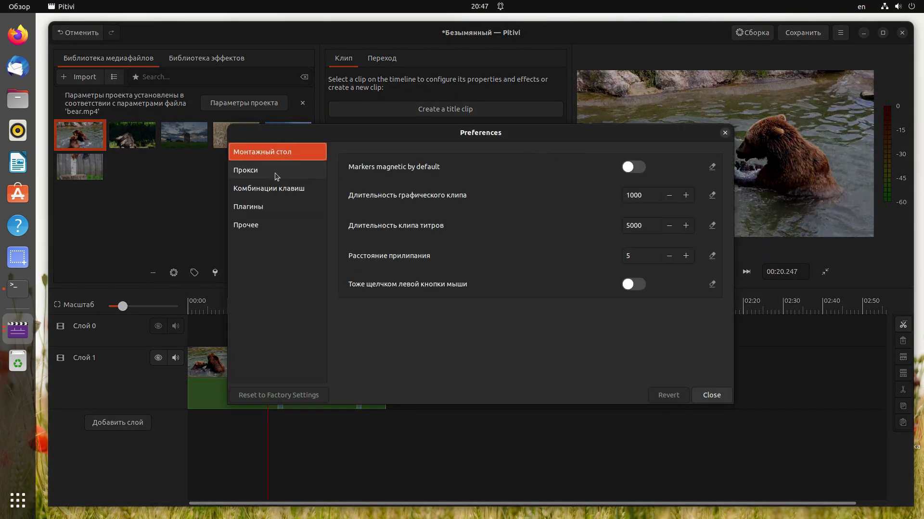
left_click(270, 189)
left_click(267, 210)
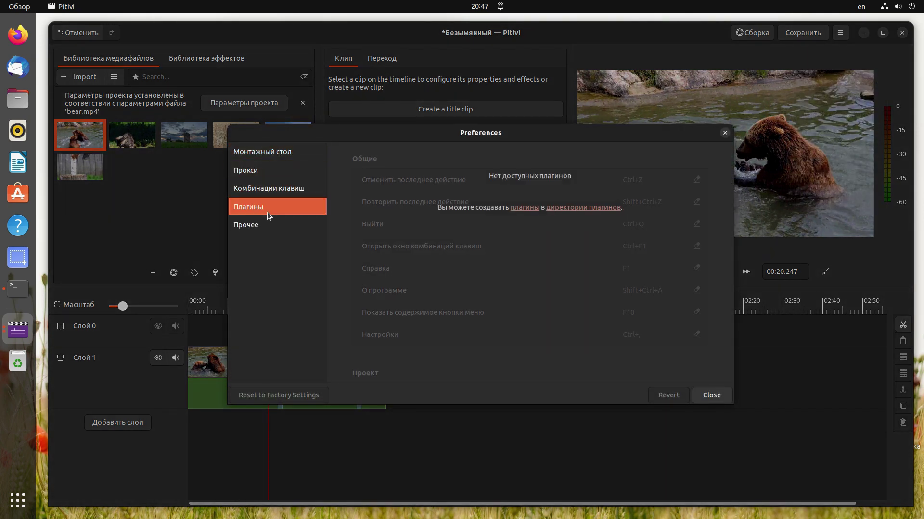
left_click(268, 224)
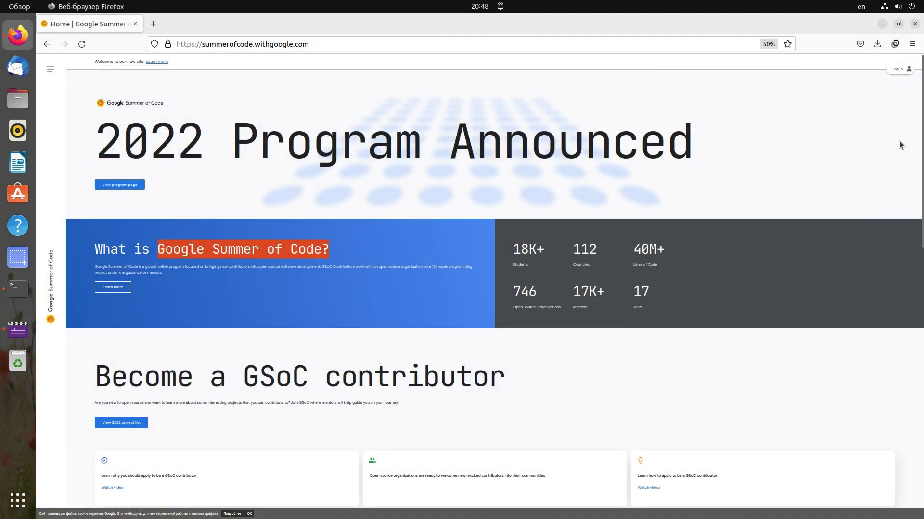
- Scroll the GSoC home page down to the 2022 Open source organizations section
mouse_move(922, 106)
left_mouse_down()
mouse_move(912, 240)
mouse_move(451, 330)
left_mouse_up()
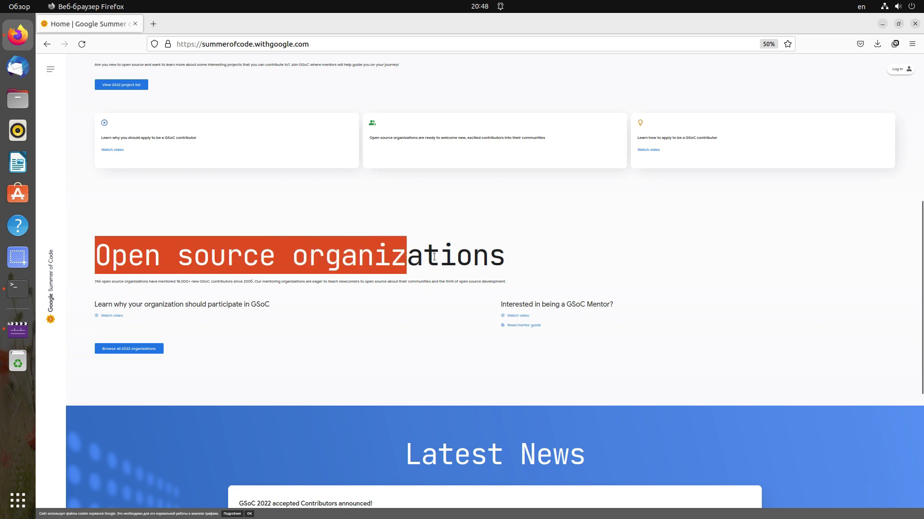
mouse_move(922, 223)
left_mouse_down()
mouse_move(922, 377)
mouse_move(866, 65)
left_mouse_up()
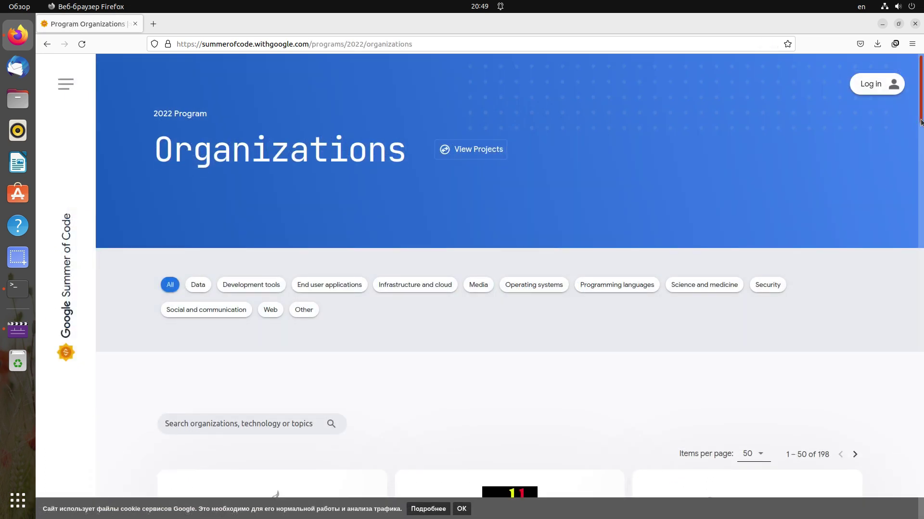
scroll(920, 145, "down", 3)
left_click_drag(920, 145, 914, 437)
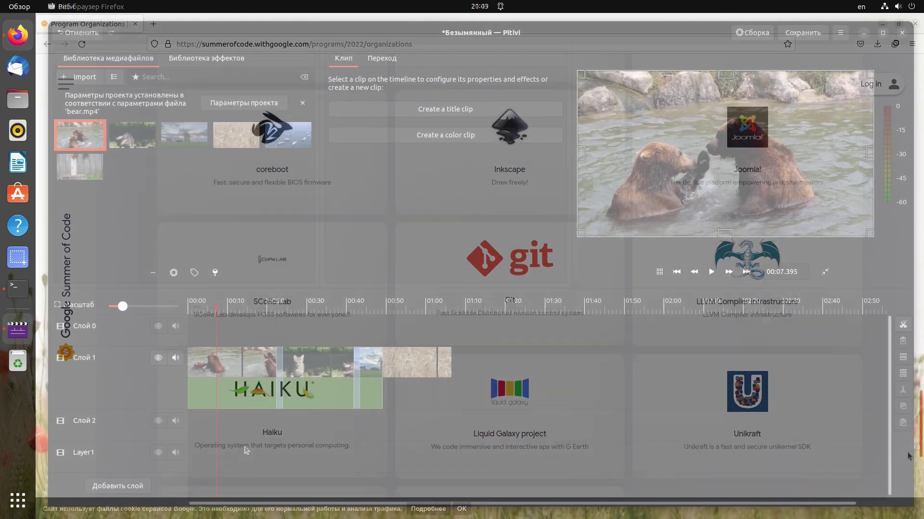
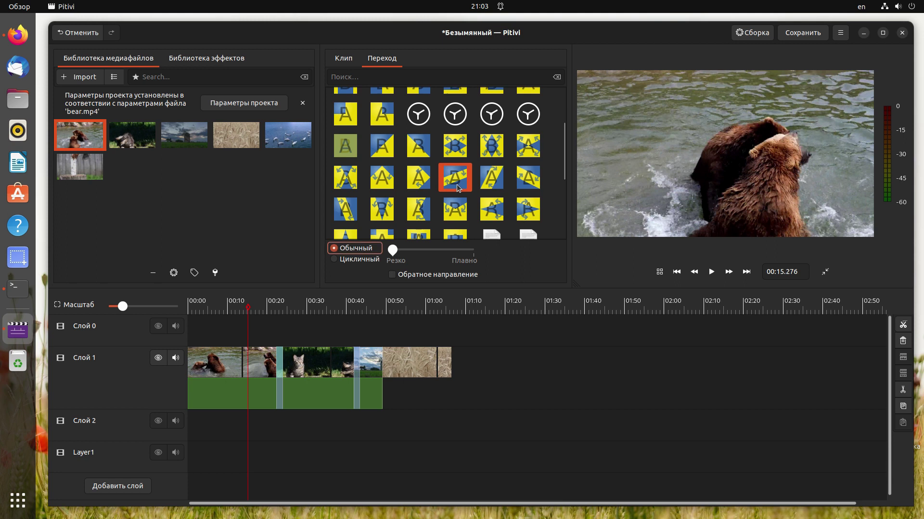
- Play the bear-to-cat transition from near 00:20, then show the cat clip's properties down to Cover Object
left_click(270, 425)
key("space")
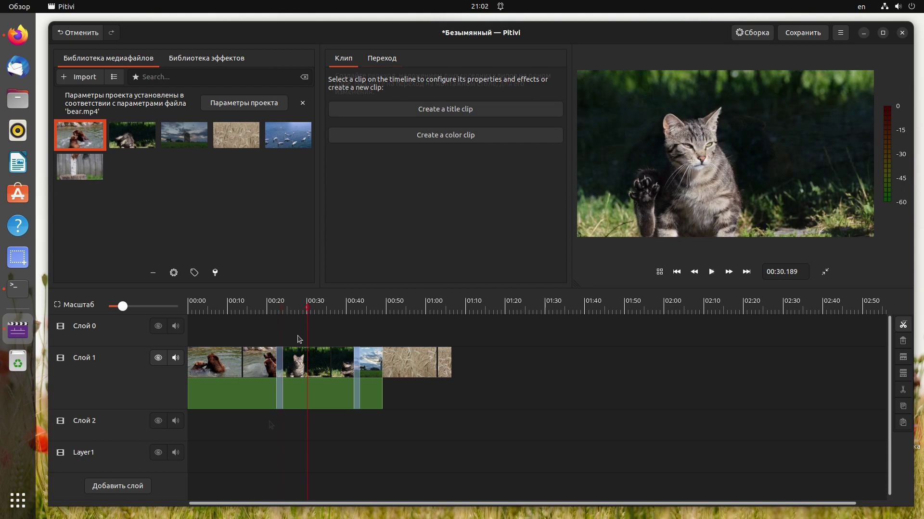
left_click(308, 363)
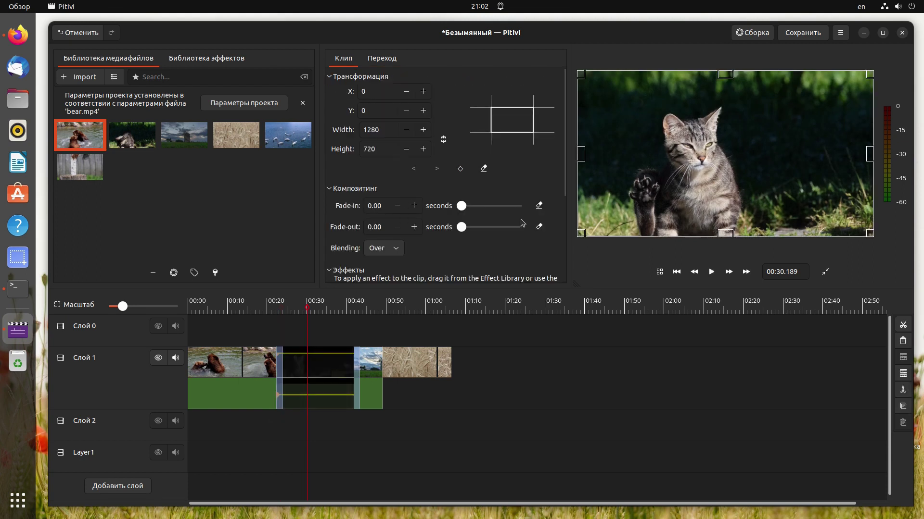
scroll(566, 220, "down", 5)
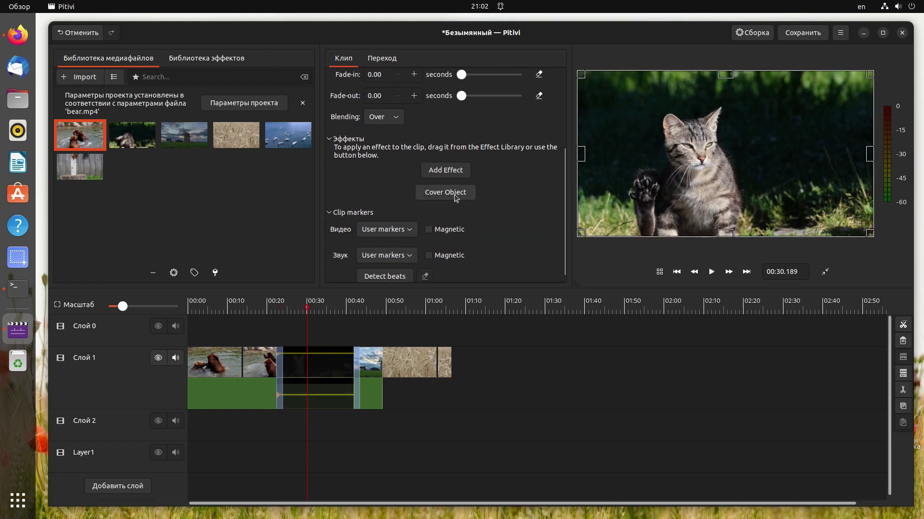
- Box the cat's nose in the object tracker and track it through the cat clip
left_click(445, 220)
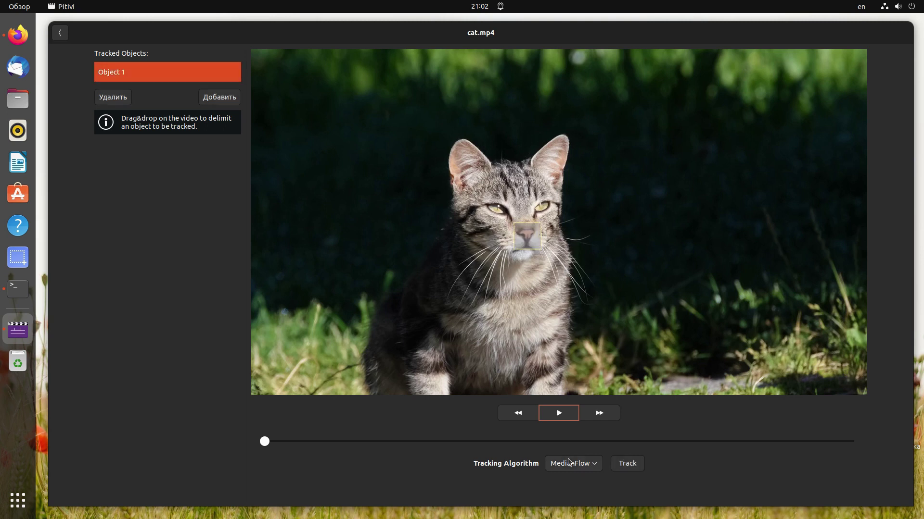
left_click(626, 463)
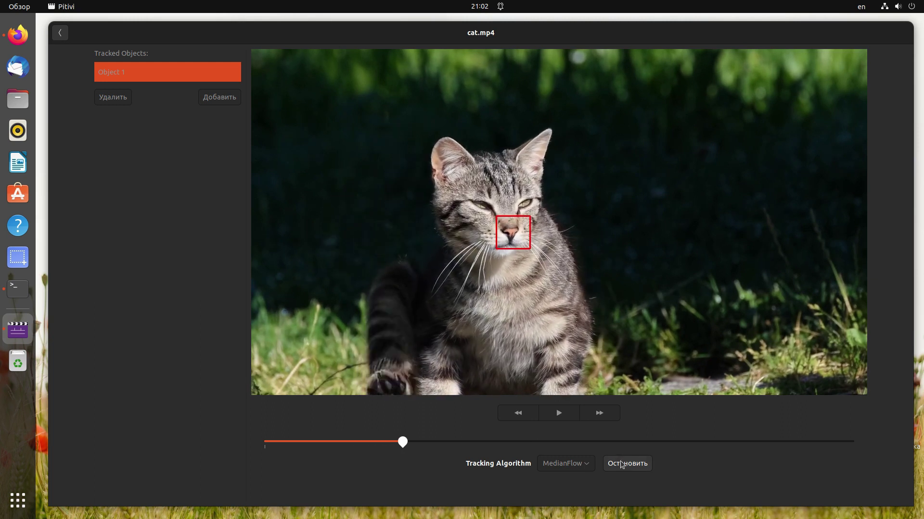
left_click(620, 463)
left_click(63, 33)
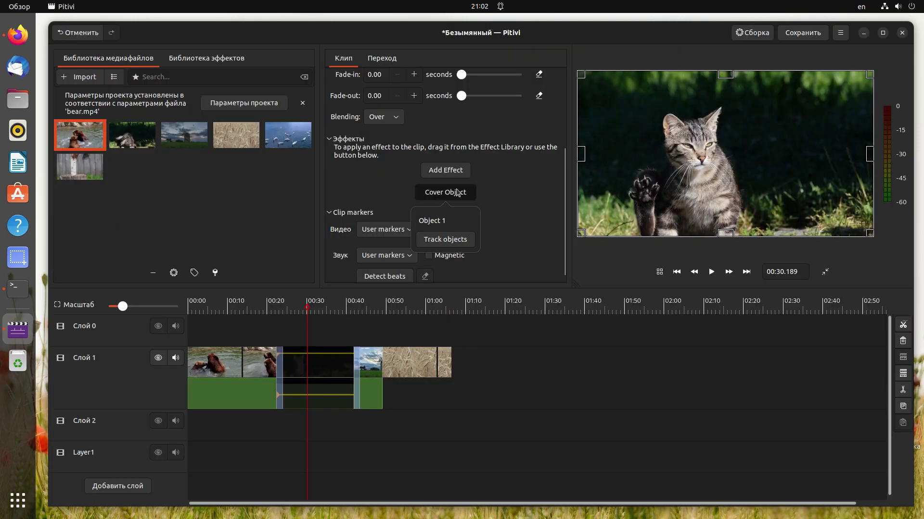
- Cover tracked Object 1 with a blue square and play back to check it
left_click(446, 222)
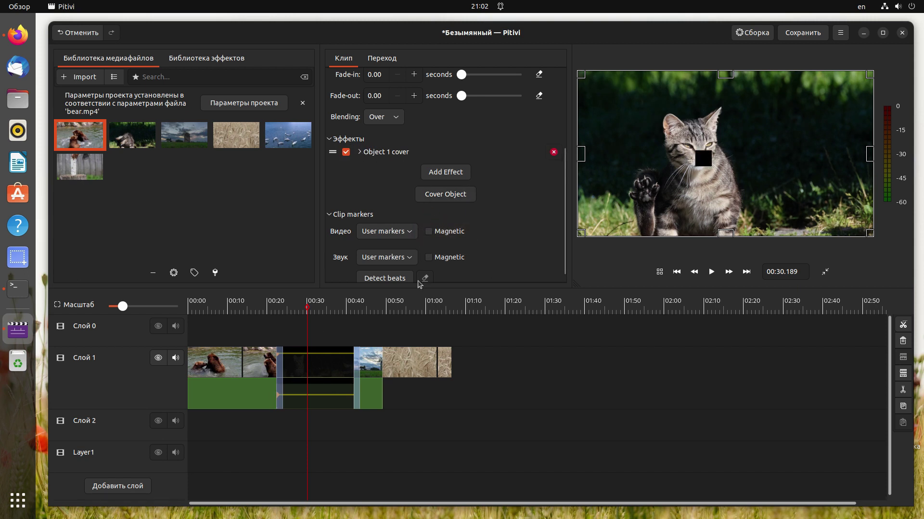
left_click(293, 341)
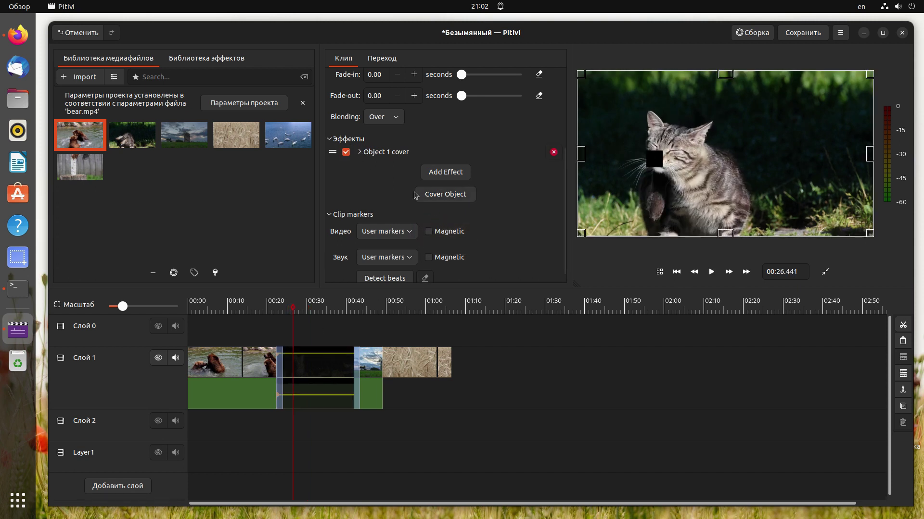
left_click(359, 153)
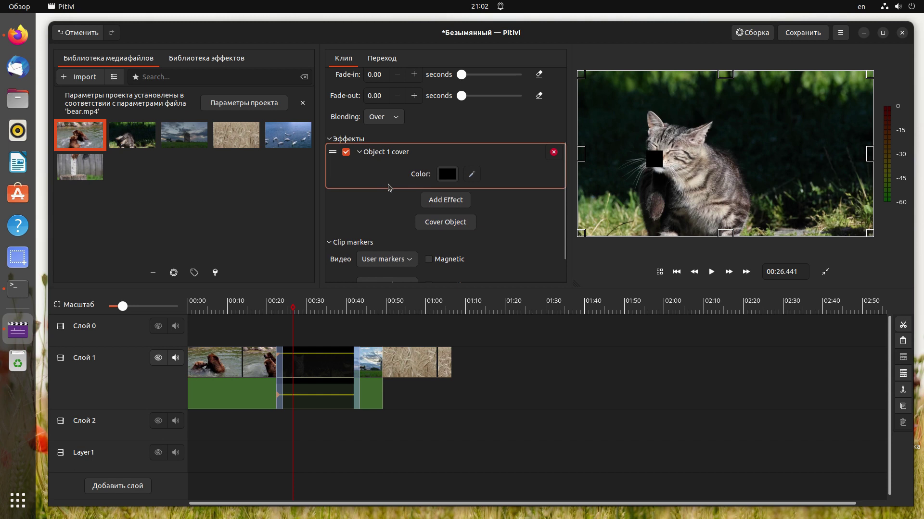
left_click(447, 175)
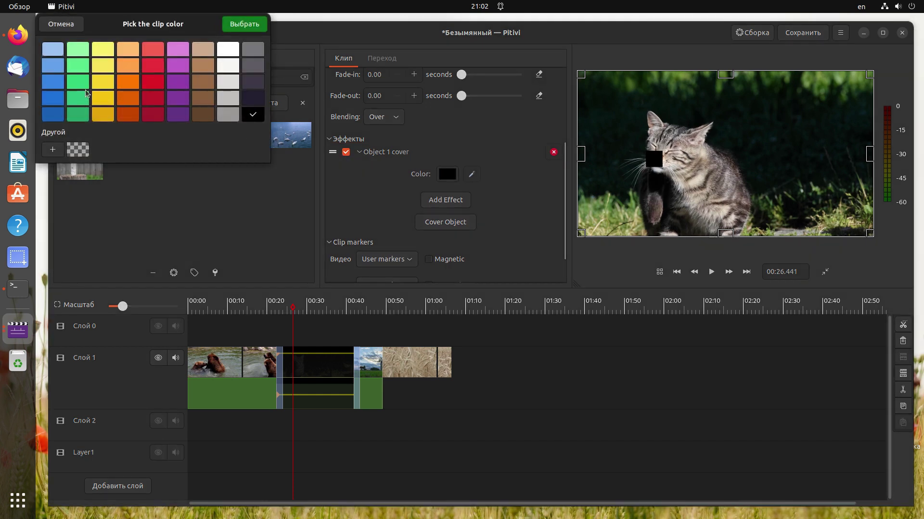
left_click(246, 25)
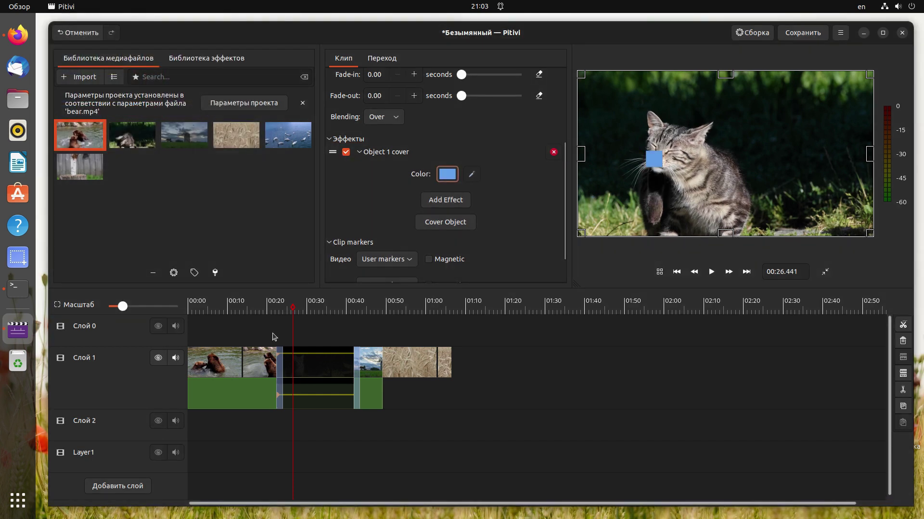
left_click(286, 335)
key("space")
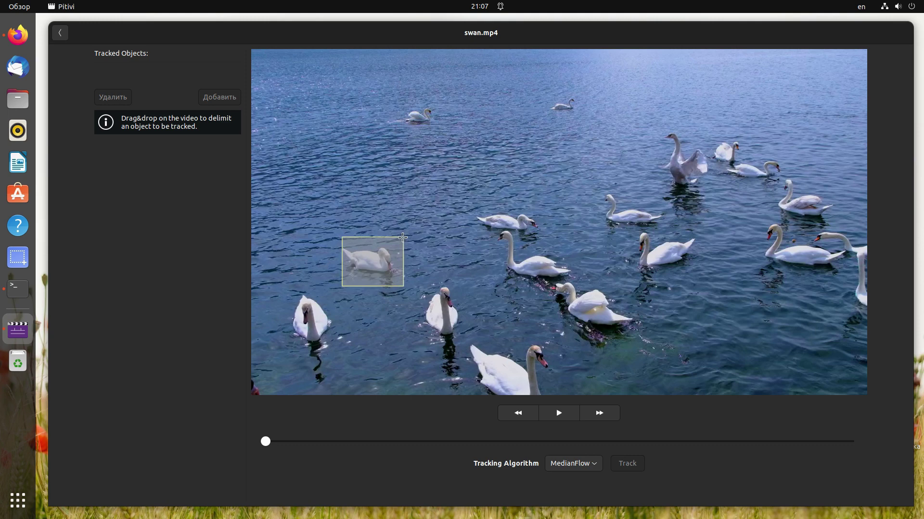
- Track the boxed swan through the swan.mp4 clip
left_click(625, 464)
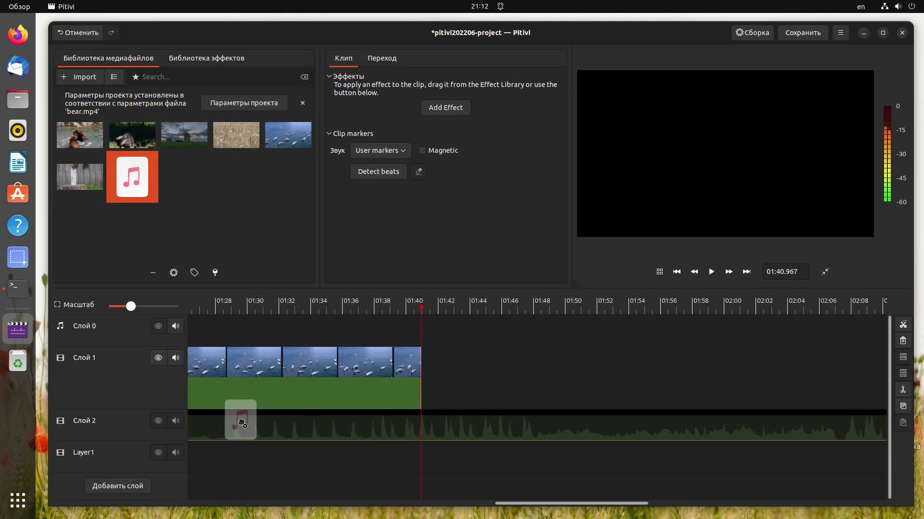
- Put the music on Слой 2, zoom in, and snap the swan clip's end to a beat
left_click_drag(458, 450, 388, 438)
left_click(476, 428)
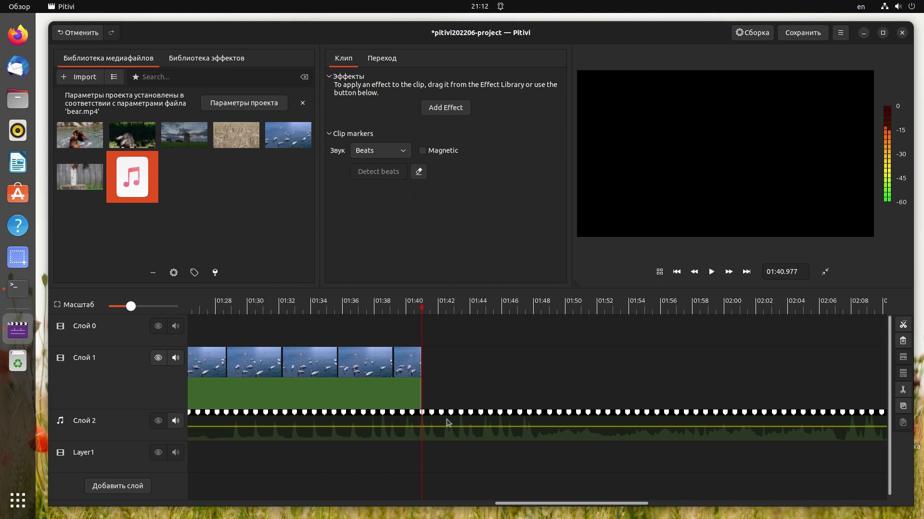
scroll(385, 421, "up", 3)
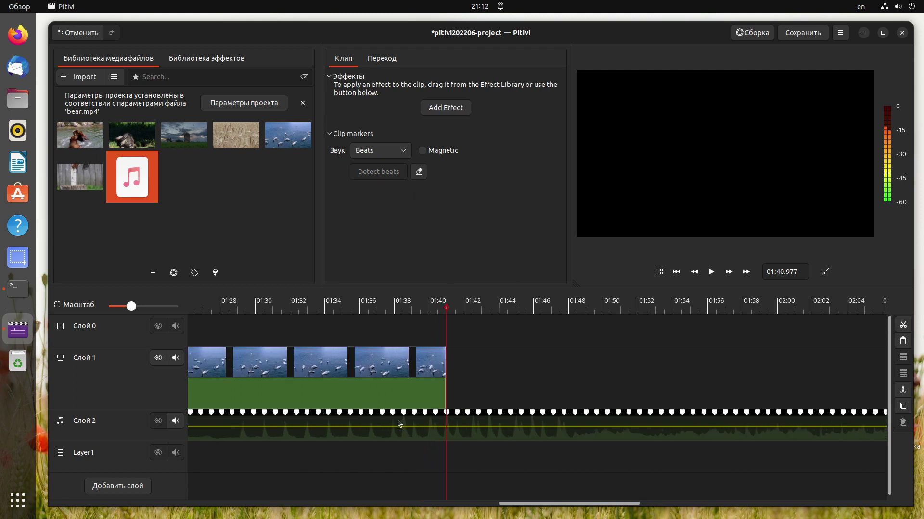
scroll(461, 427, "up", 2)
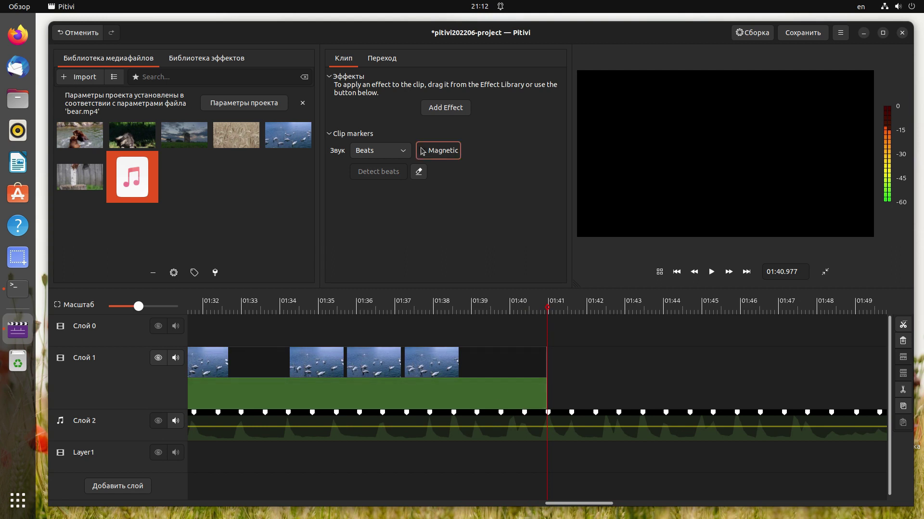
left_click_drag(475, 365, 527, 363)
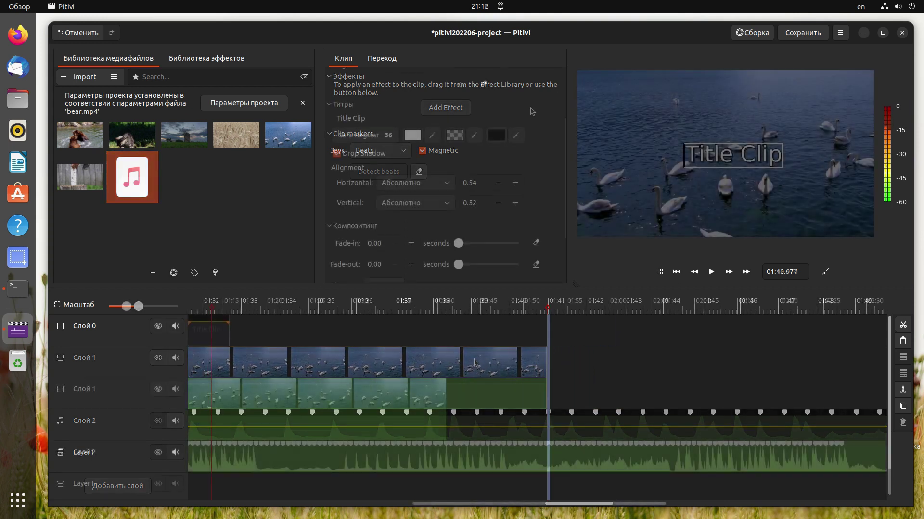
- Color the Title Clip outline blue first, then change it to red
left_click(497, 136)
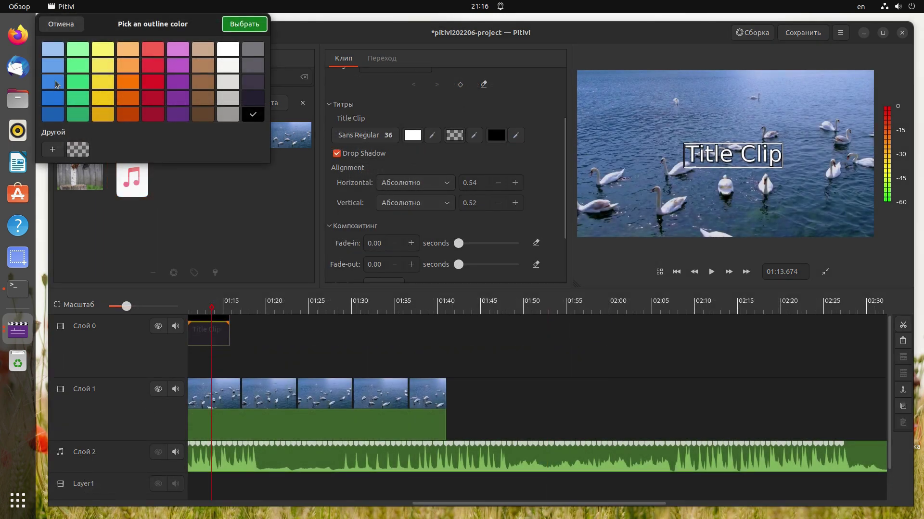
left_click(244, 25)
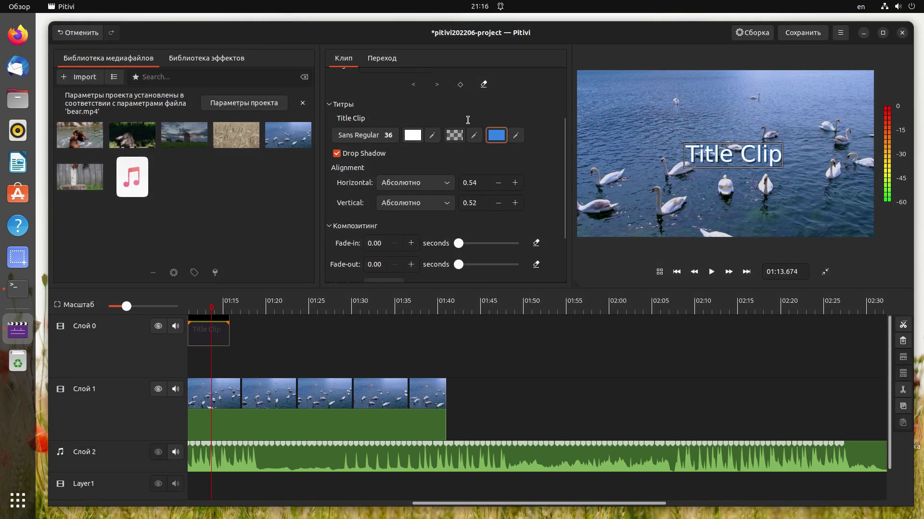
left_click(496, 136)
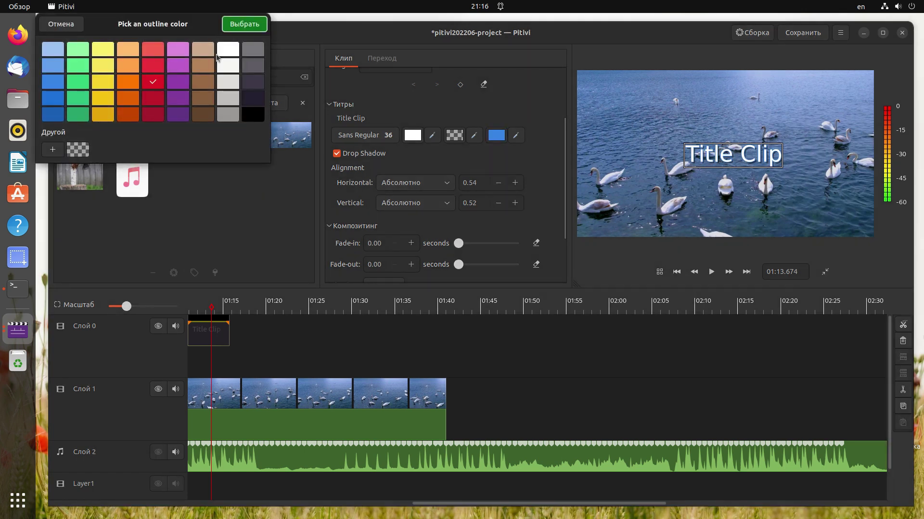
left_click(245, 24)
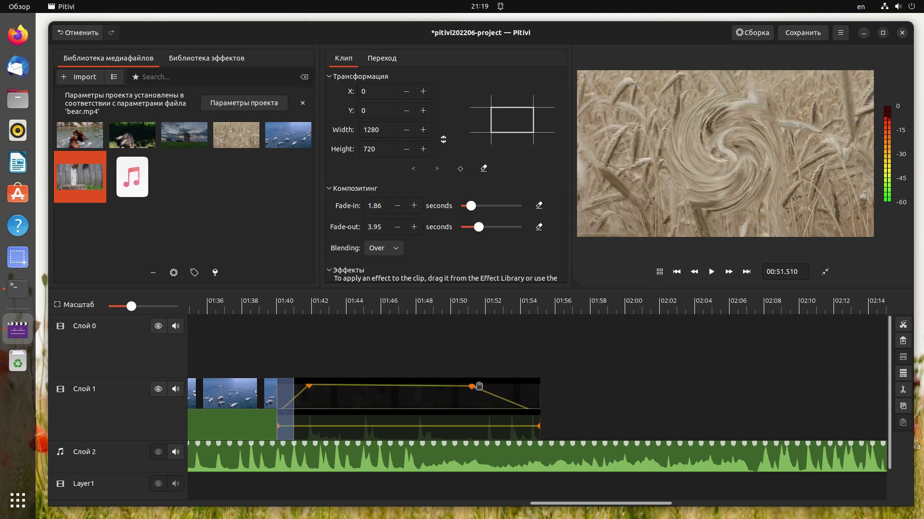
- Set the wood-chopping clip's fade-in to 4.93 s and preview it from near 01:40
left_click(271, 360)
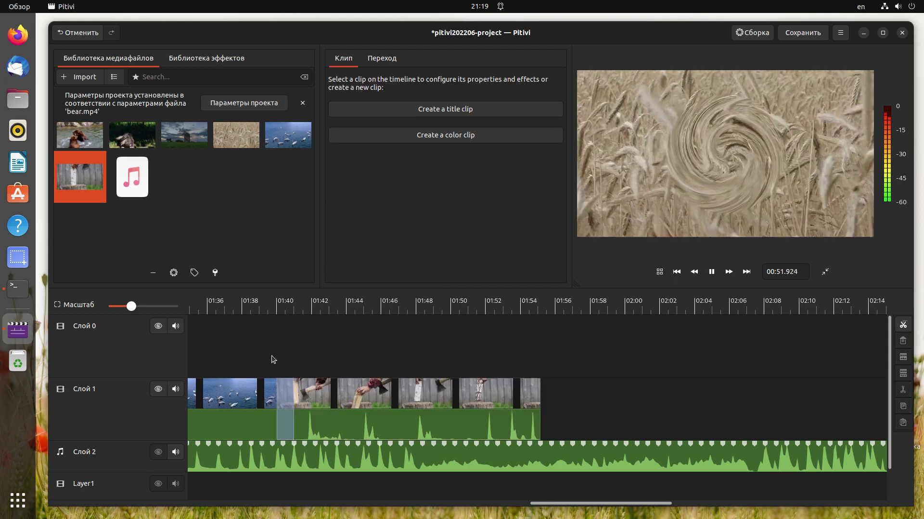
key("space")
left_click(321, 399)
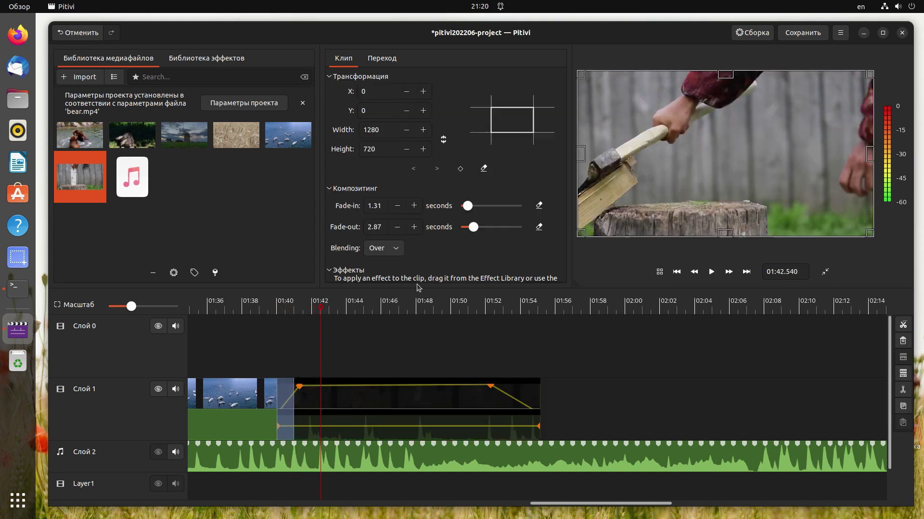
left_click_drag(465, 202, 485, 205)
key("space")
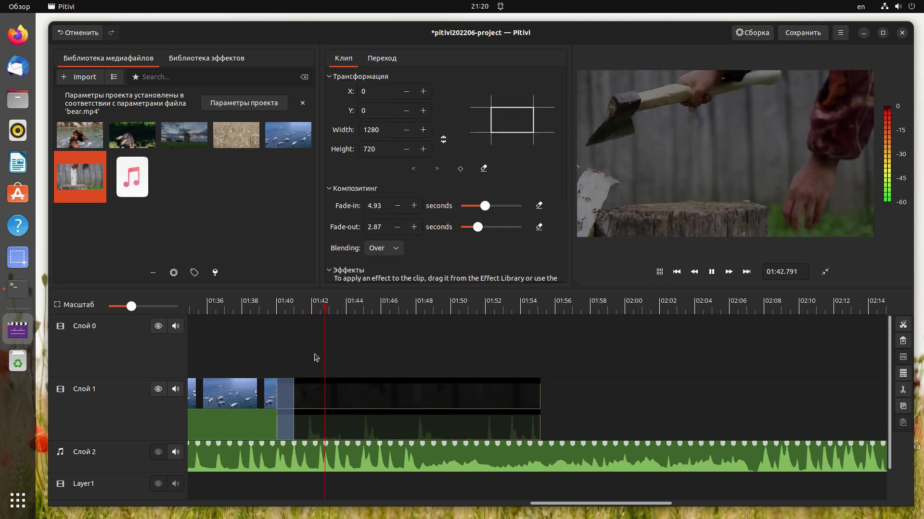
- Extend the clip's fade-out to 7.67 s, preview it, and select a transition
left_click(489, 369)
left_click(490, 387)
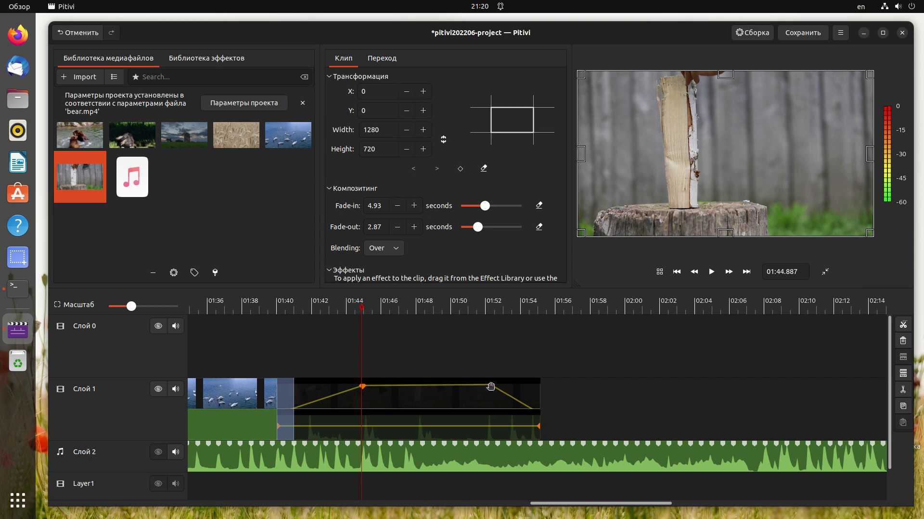
left_click_drag(409, 391, 403, 391)
key("space")
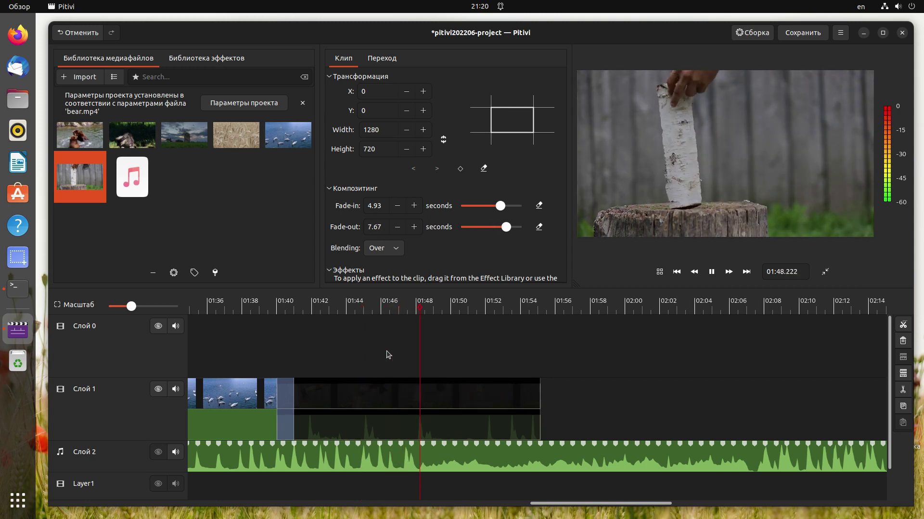
left_click(462, 424)
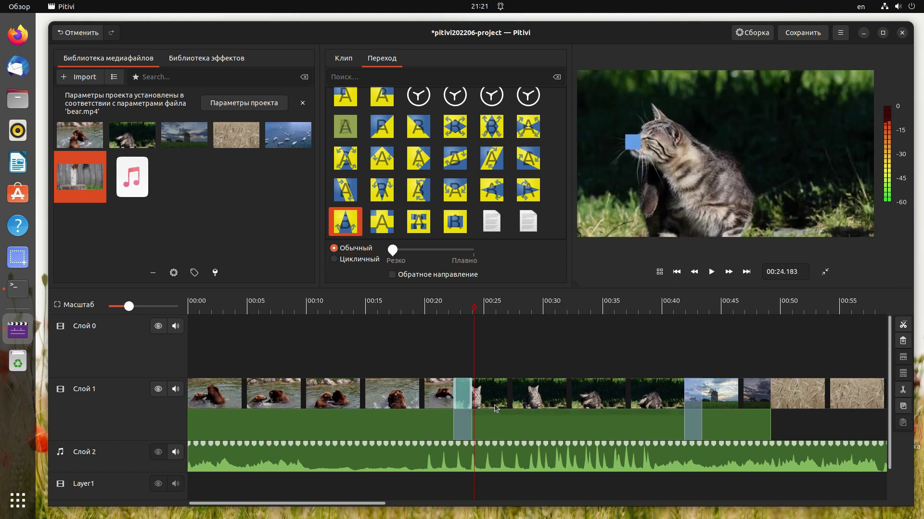
- Preview the bear-to-cat transition, switch it to the first wipe pattern, and soften its edge halfway
left_click(408, 221)
left_click(452, 363)
key("space")
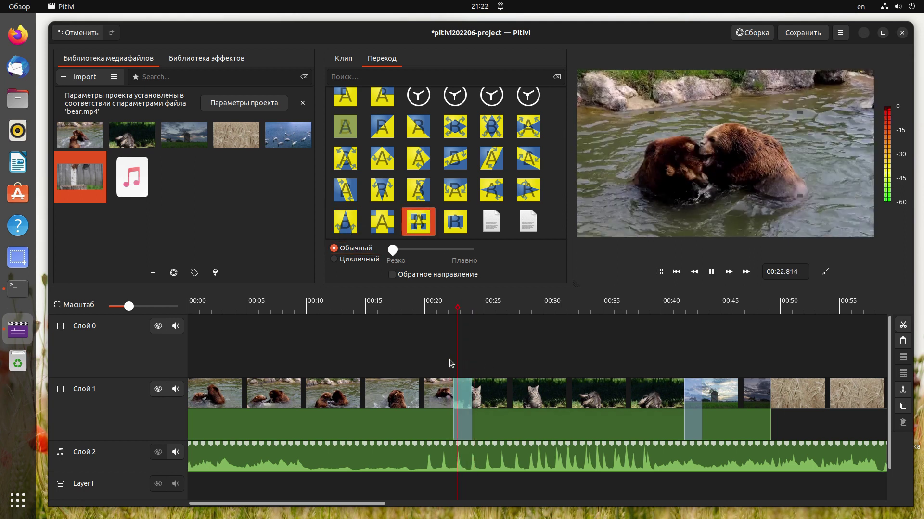
key("space")
scroll(424, 156, "up", 3)
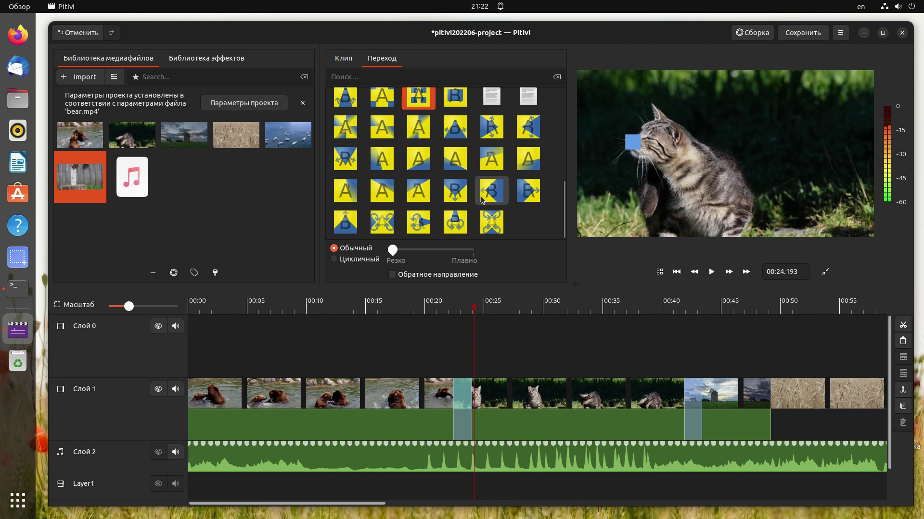
left_click(359, 109)
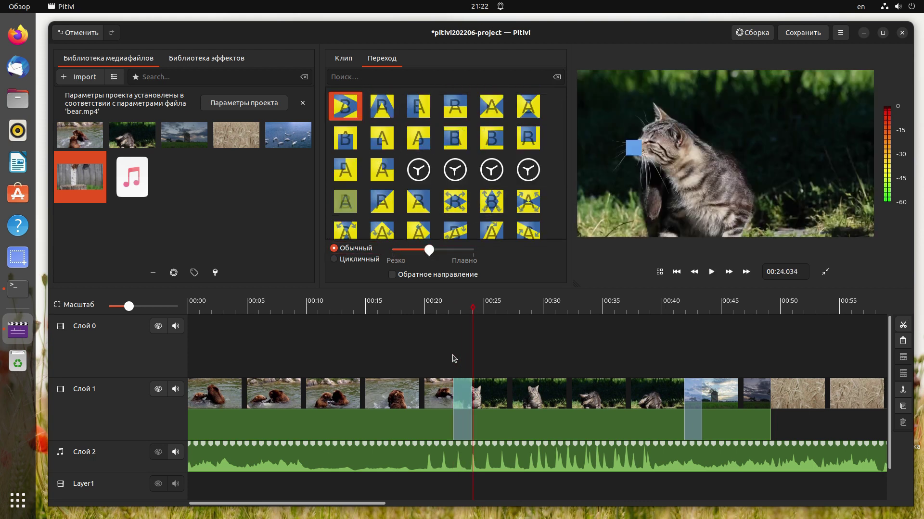
scroll(392, 395, "down", 10)
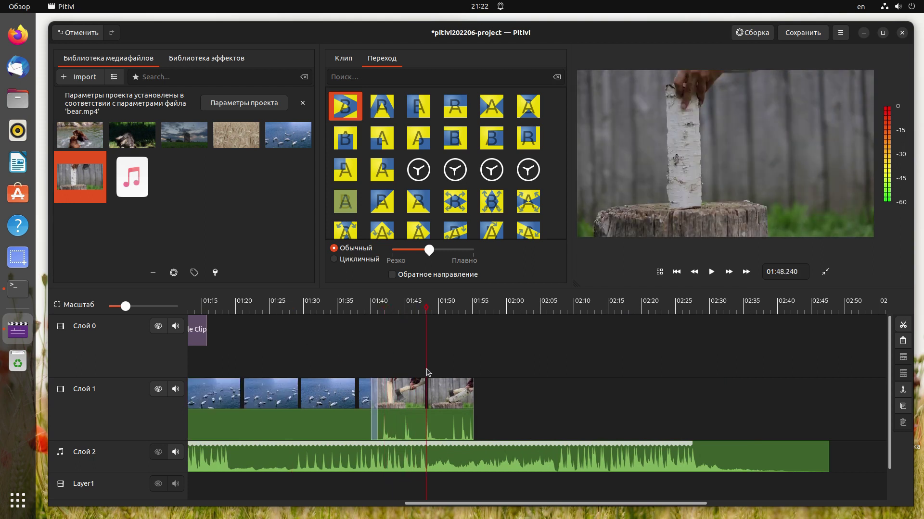
- Apply the Waterripple effect to the log-chopping clip
left_click(426, 387)
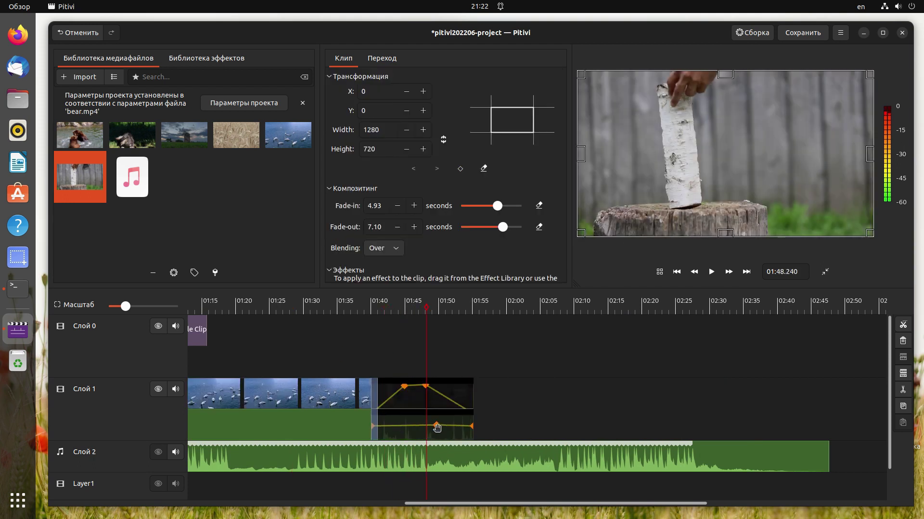
scroll(441, 246, "down", 5)
scroll(476, 240, "up", 3)
scroll(474, 250, "down", 3)
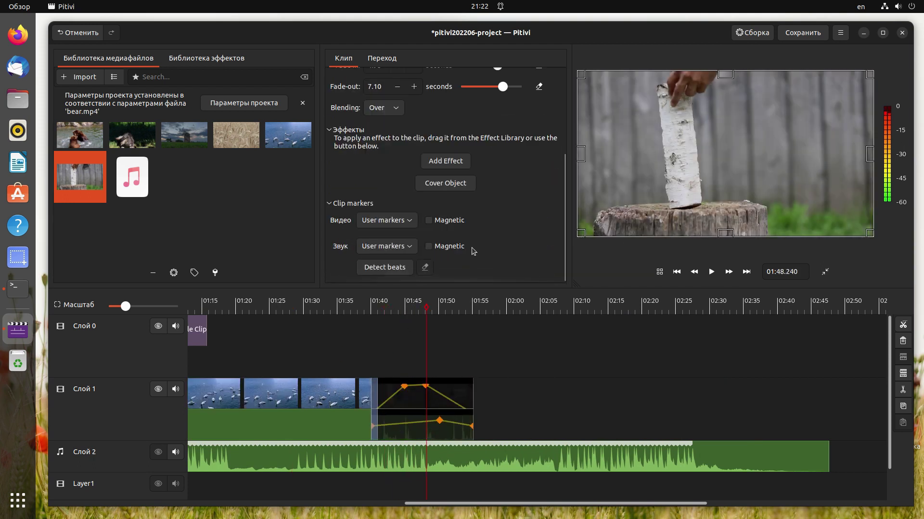
scroll(504, 259, "up", 2)
left_click(462, 212)
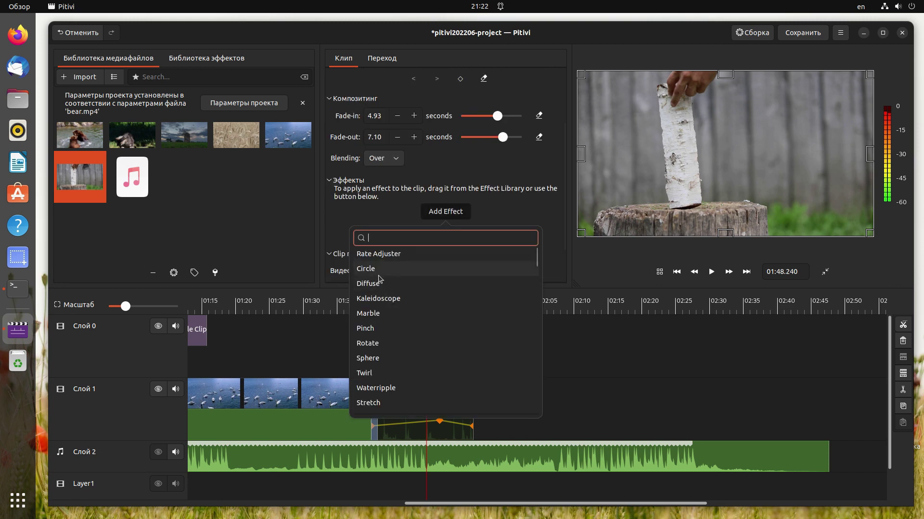
left_click(376, 387)
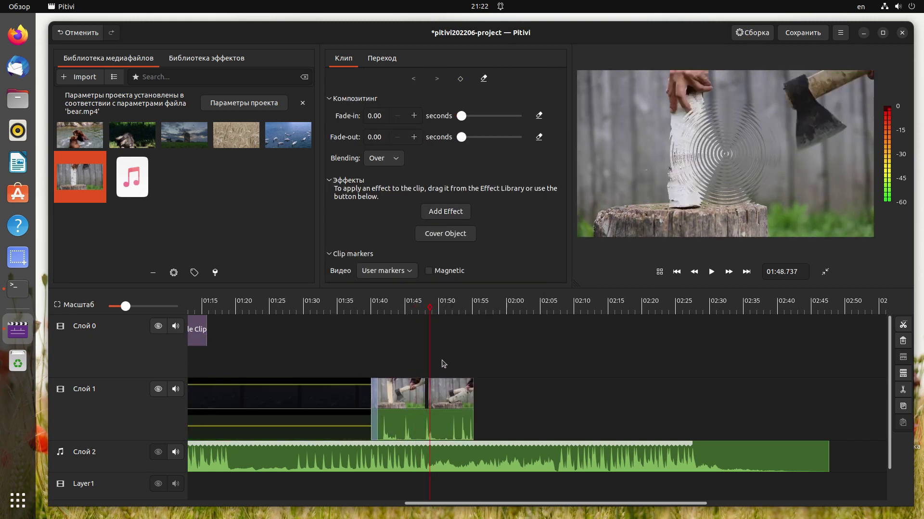
- Preview the ripples, then add the Diffuse effect as well
left_click(411, 358)
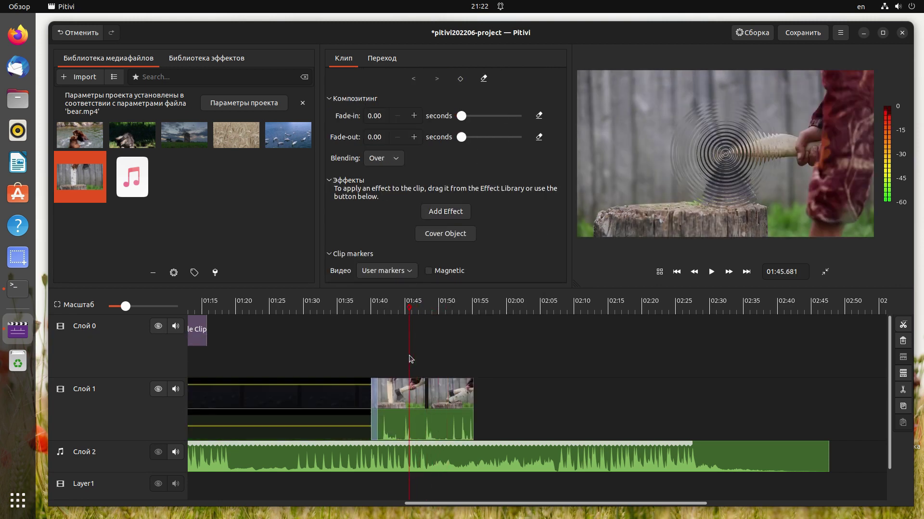
left_click(447, 213)
left_click(378, 284)
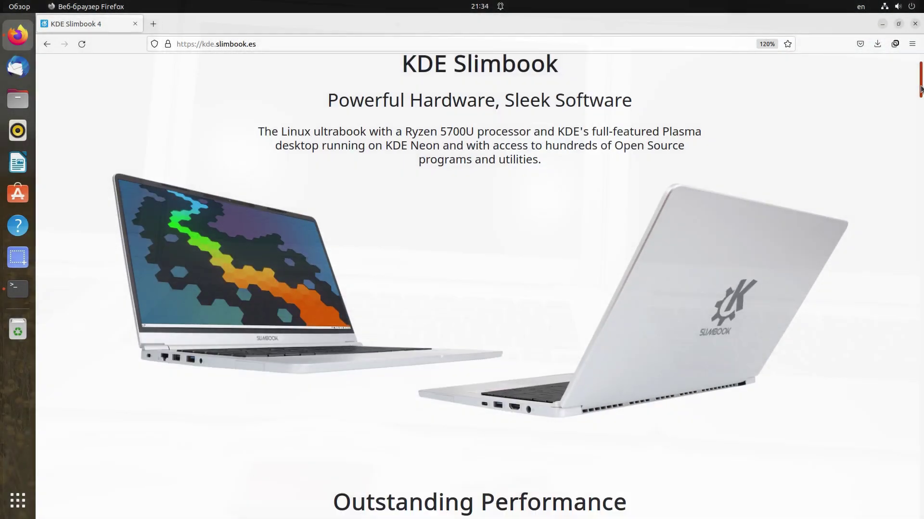
- Note the AMD Ryzen 5700U processor and view the Video Editing, Programming and 3D creation screenshots
left_click_drag(920, 89, 920, 130)
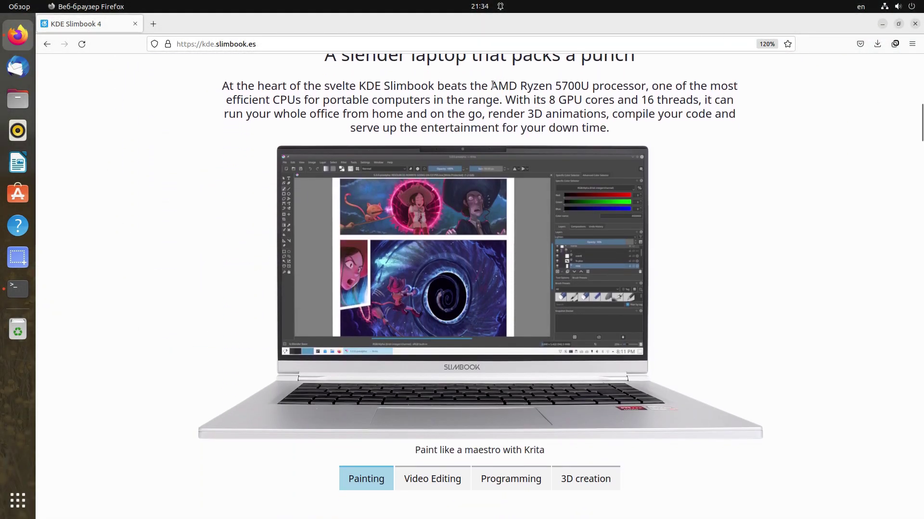
left_click_drag(492, 86, 589, 86)
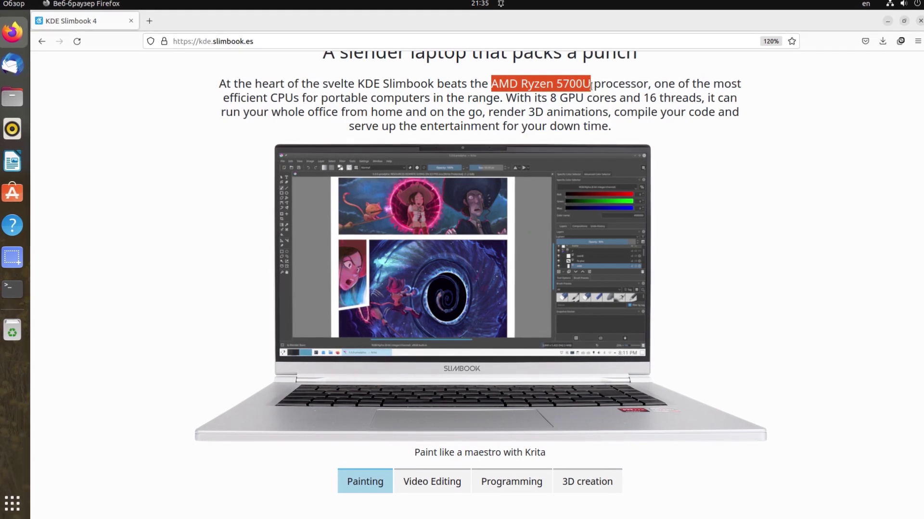
left_click(611, 250)
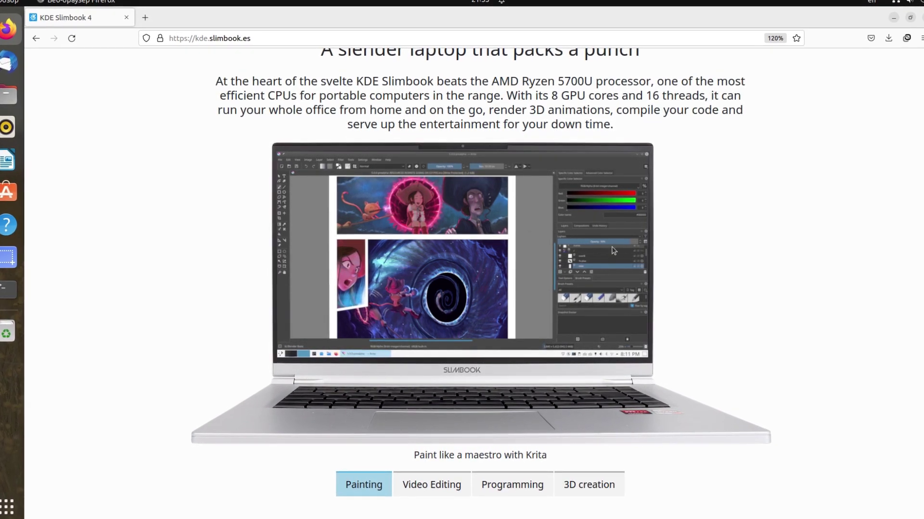
left_click(411, 486)
left_click(500, 490)
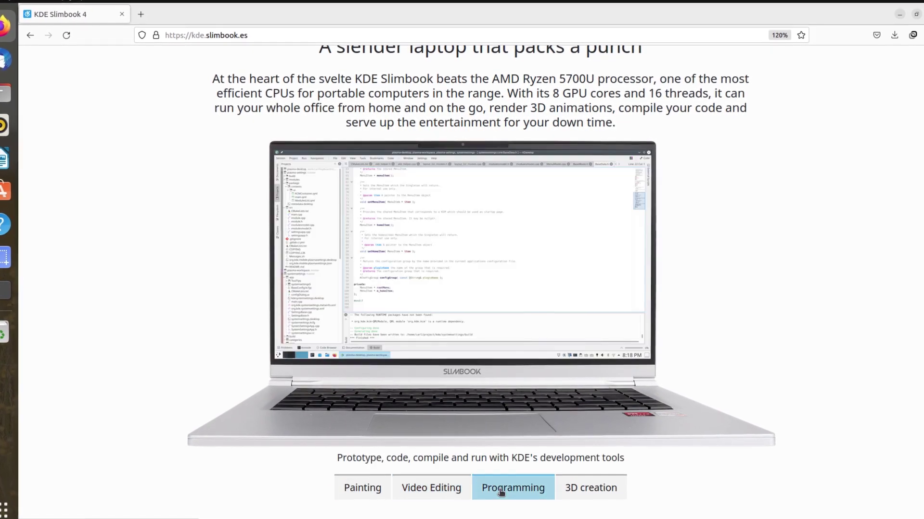
left_click(597, 489)
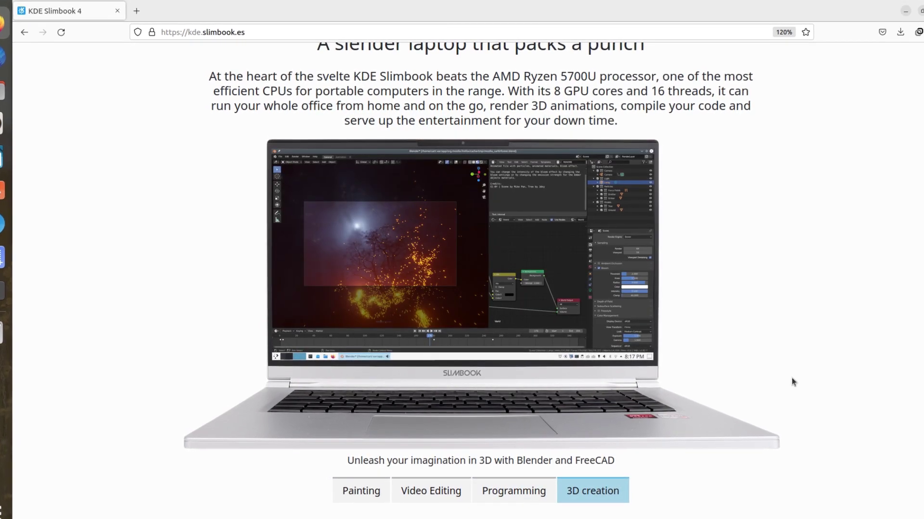
- Scroll down to the 64 GB memory figure and highlight it
scroll(791, 381, "down", 5)
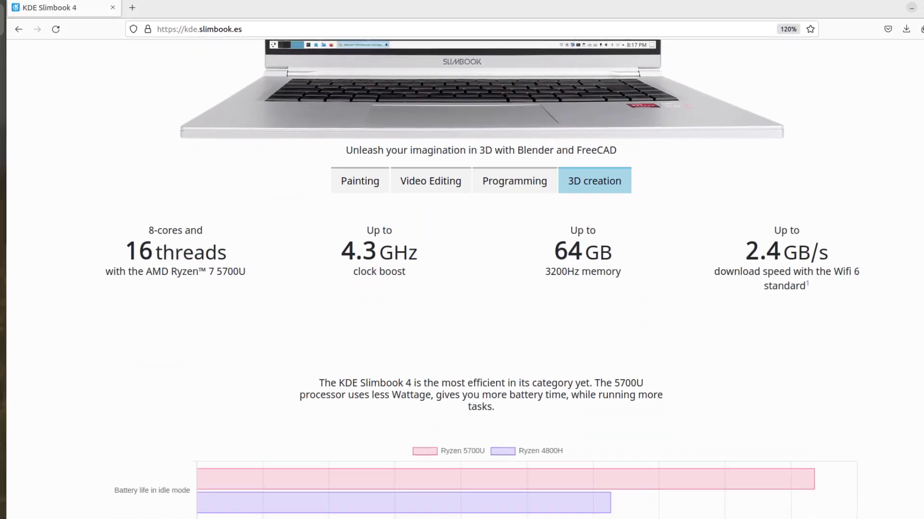
scroll(462, 288, "down", 4)
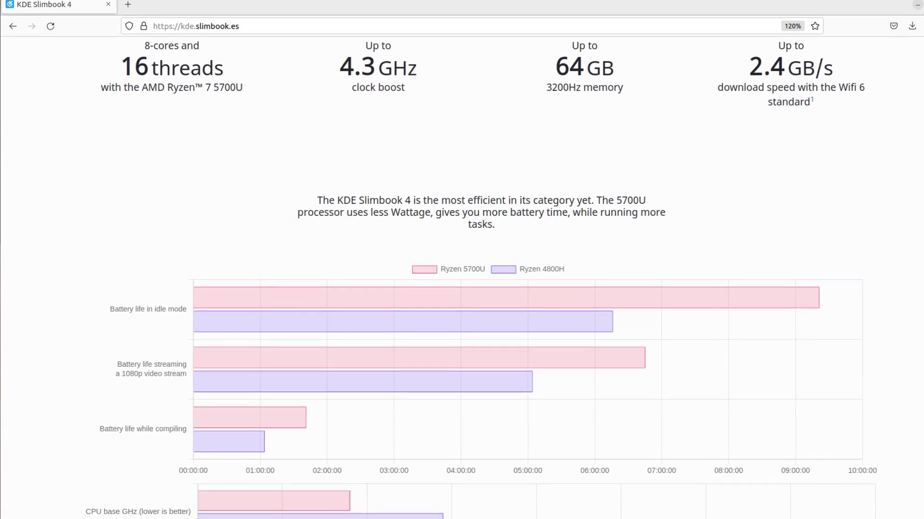
left_click_drag(553, 67, 619, 71)
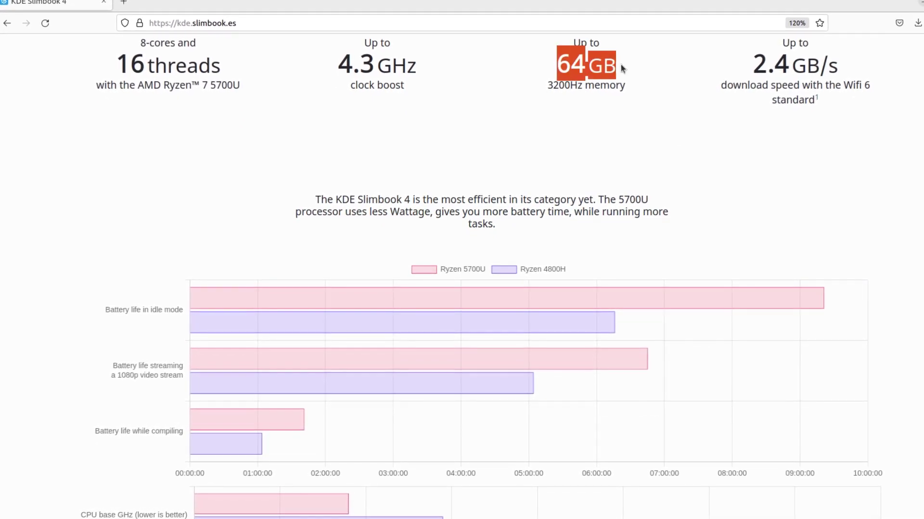
left_click_drag(542, 68, 636, 66)
left_click(631, 124)
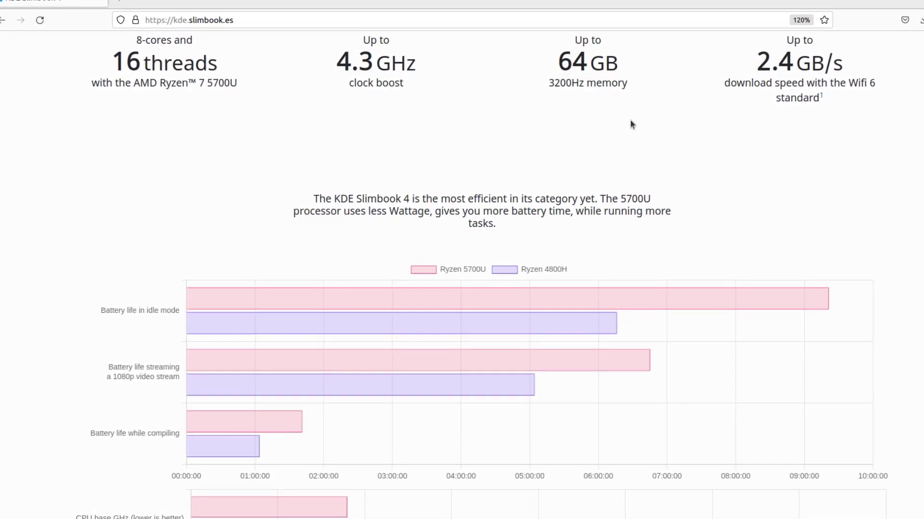
- View the Web, Files and Office Suite screenshots, then scroll to the 14-inch and 15.6-inch model specs
scroll(598, 219, "down", 3)
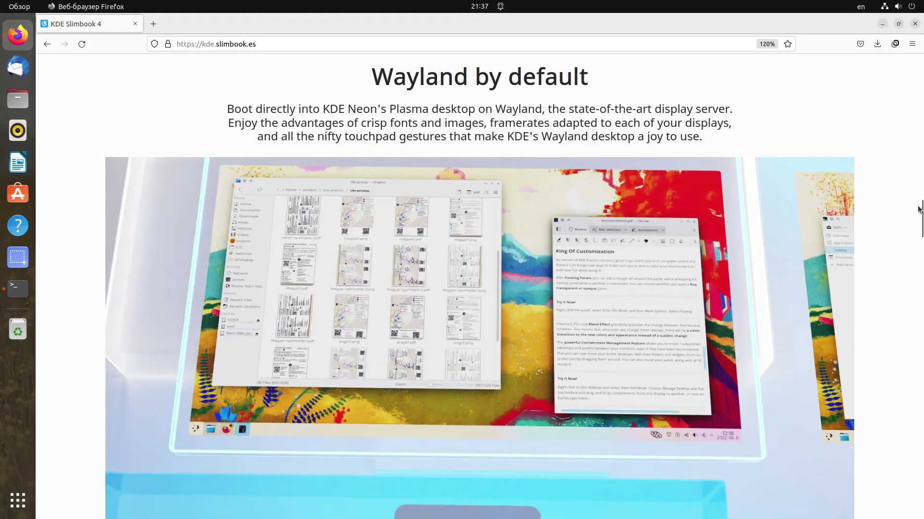
left_click_drag(918, 209, 919, 283)
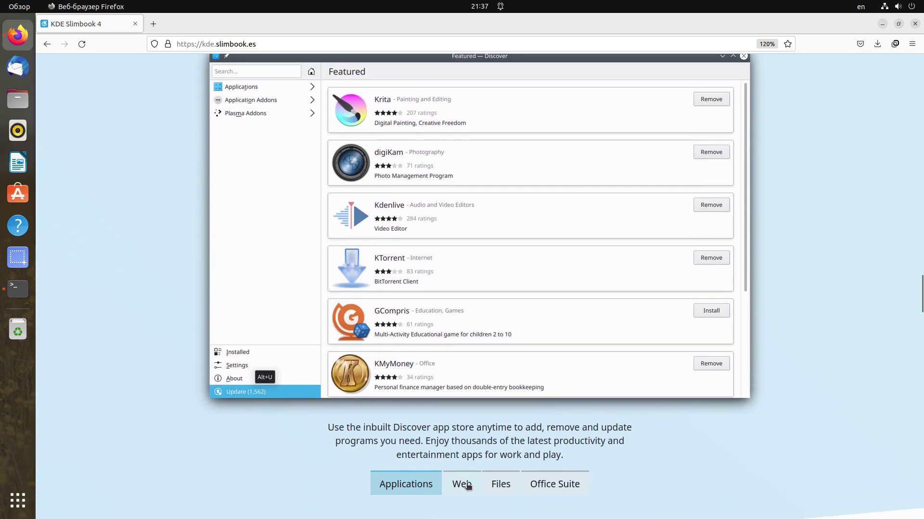
left_click(461, 485)
left_click(500, 484)
left_click(555, 484)
scroll(777, 358, "down", 3)
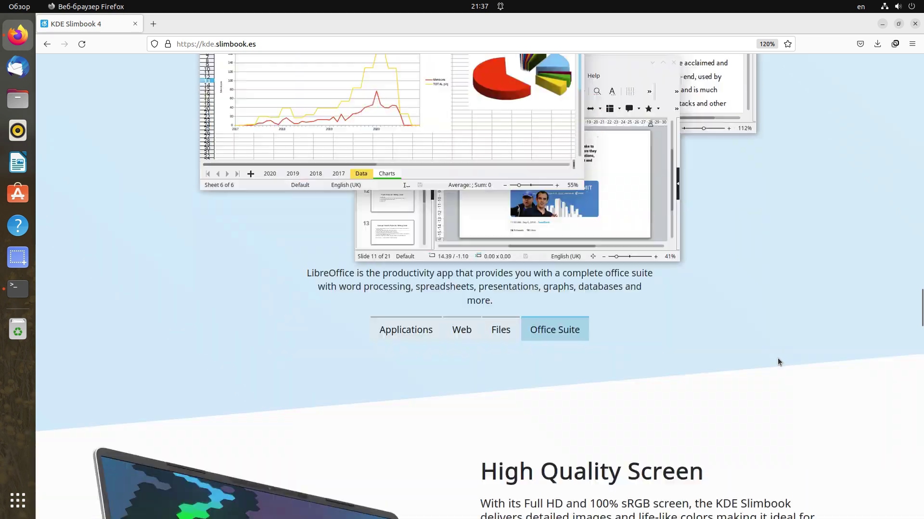
scroll(780, 356, "down", 5)
scroll(780, 354, "down", 3)
scroll(782, 353, "down", 3)
scroll(734, 372, "up", 1)
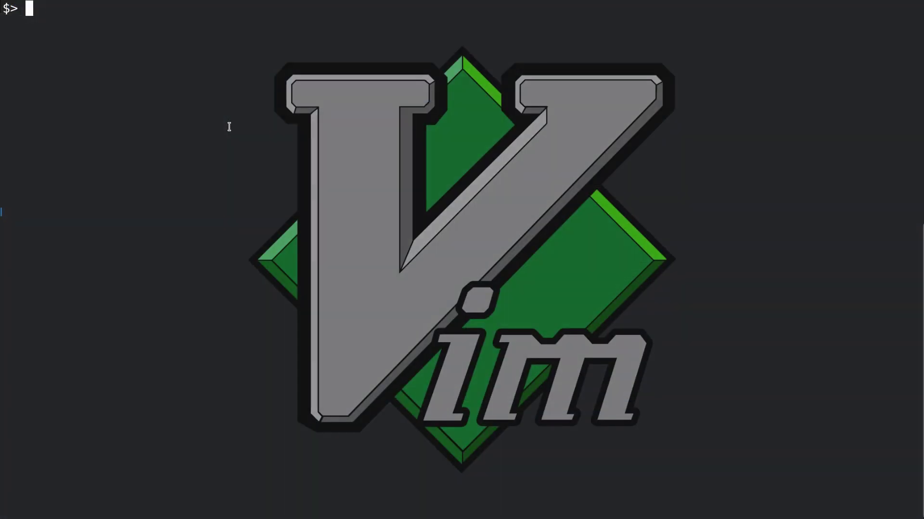
- Run man vim to display the vim(1) manual page in the terminal
type("man vim")
key("Return")
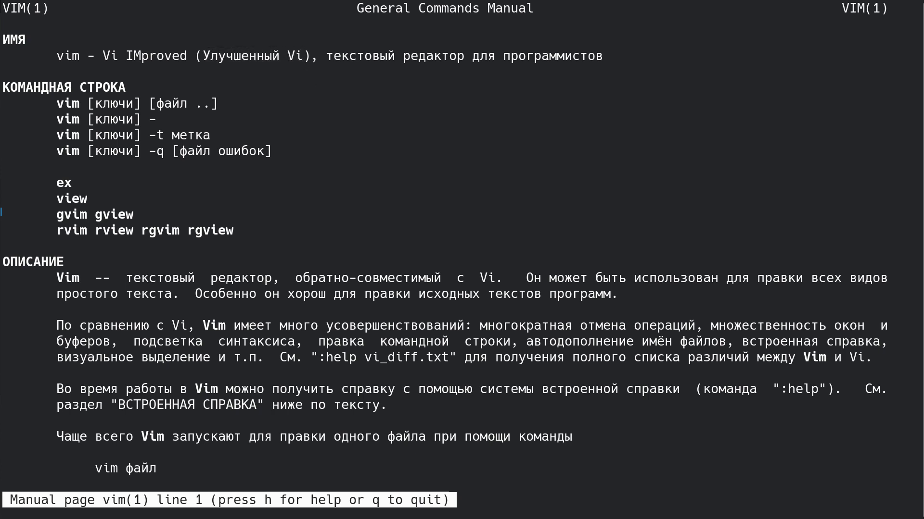
- Close the vim manual page and read the vi manual page's description
key("q")
type("man vi")
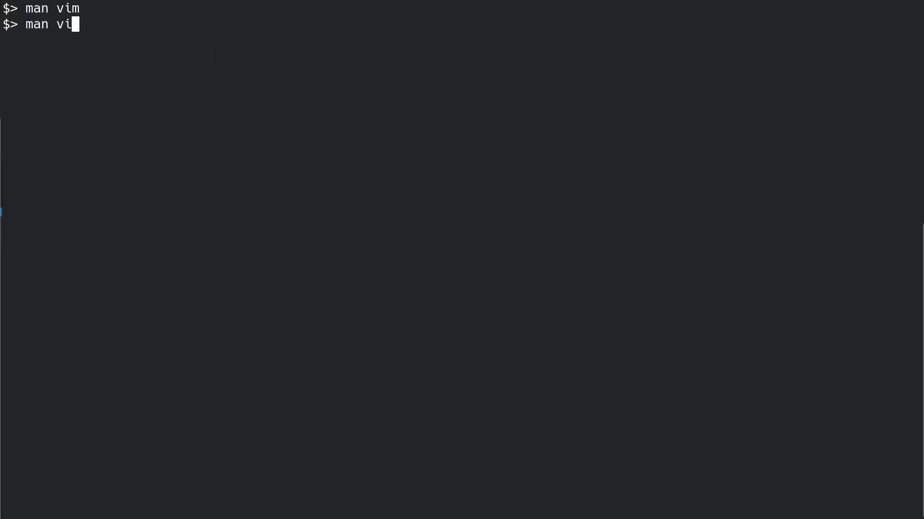
key("Return")
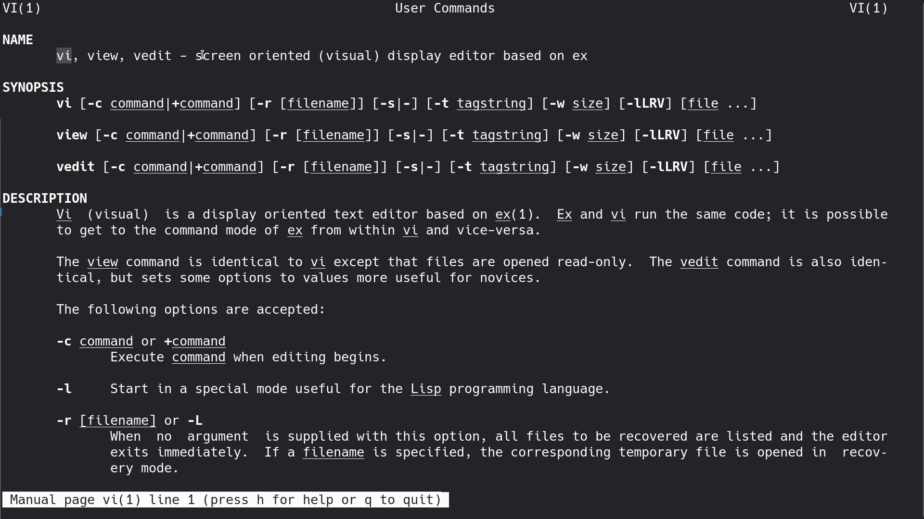
left_click_drag(202, 56, 231, 57)
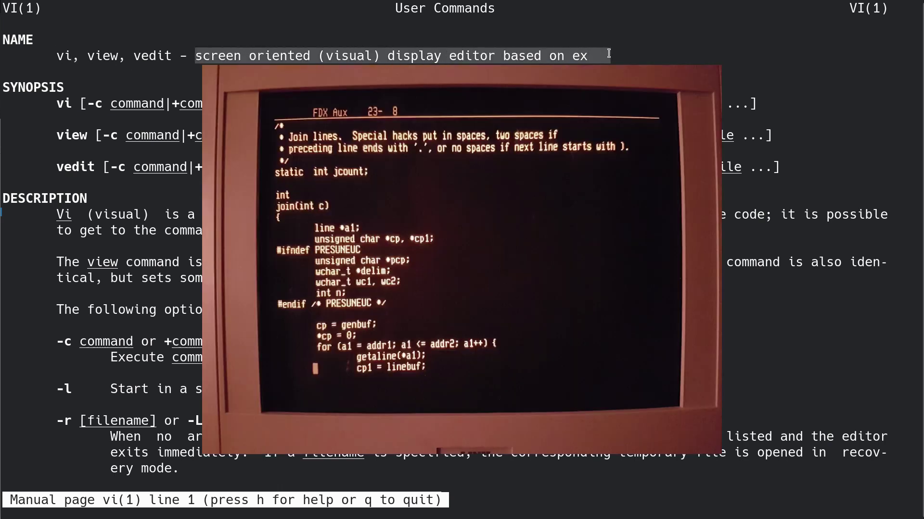
left_click(608, 54)
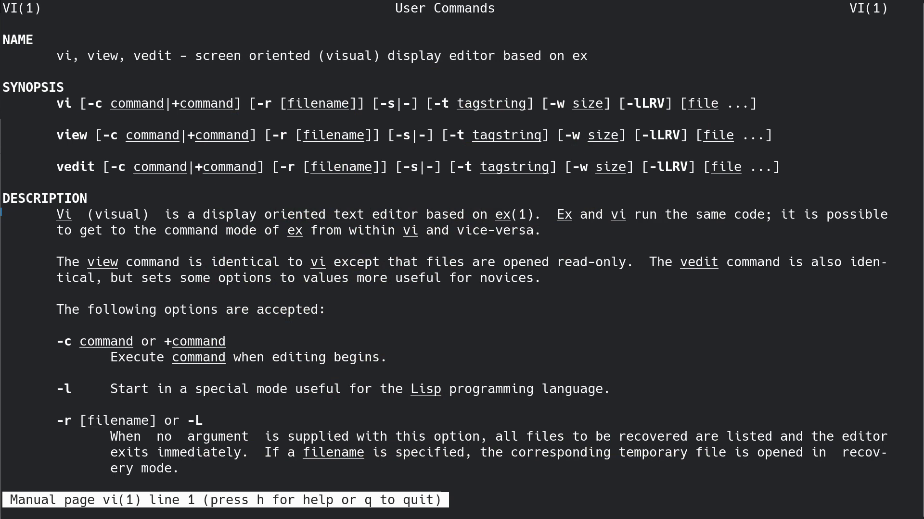
- Shrink the terminal text, leave the vi manual, and page down through async.c in Vim
key("ctrl+minus")
key("ctrl+minus")
key("q")
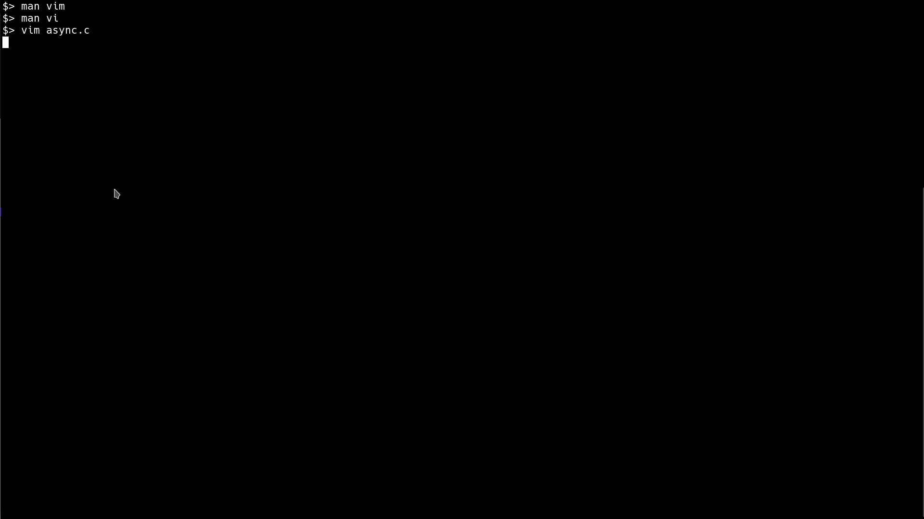
key("ctrl+f")
key("ctrl+f")
key("ctrl+f")
key("ctrl+b")
key("ctrl+b")
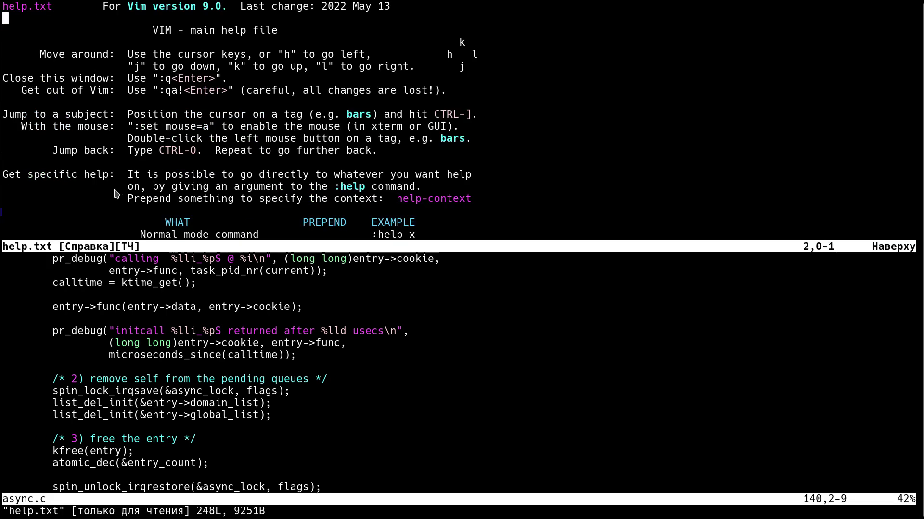
scroll(115, 193, "down", 5)
scroll(115, 193, "down", 4)
scroll(116, 193, "down", 2)
scroll(116, 193, "down", 1)
scroll(115, 193, "down", 1)
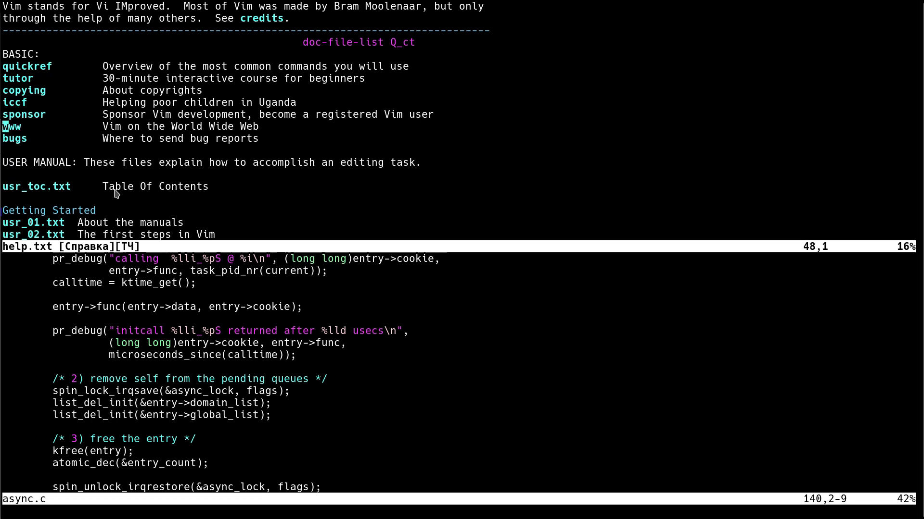
double_click(25, 81)
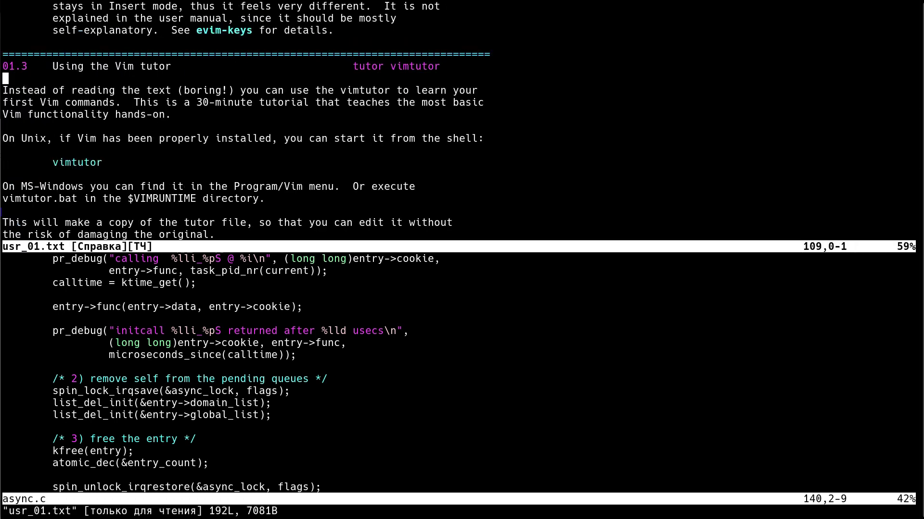
key("j")
key("j")
key("j")
key("j")
key("j")
key("j")
key("j")
key("j")
key("j")
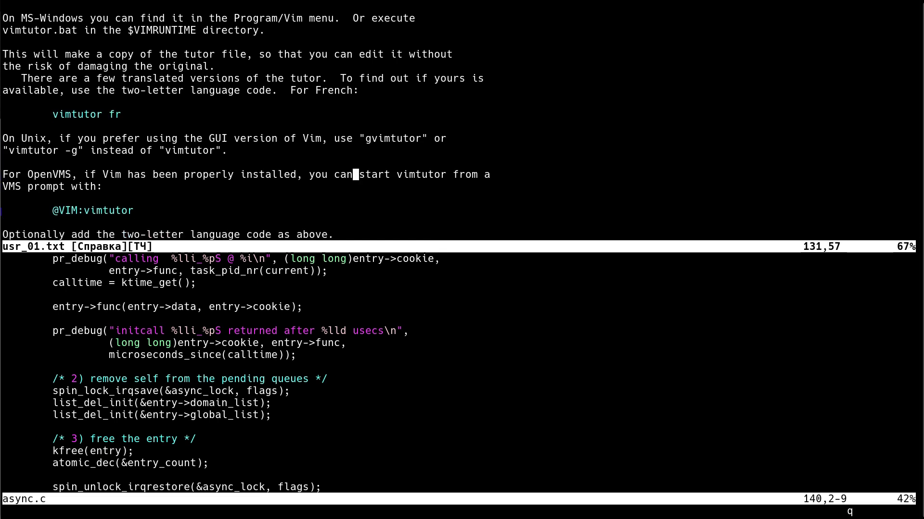
key("colon")
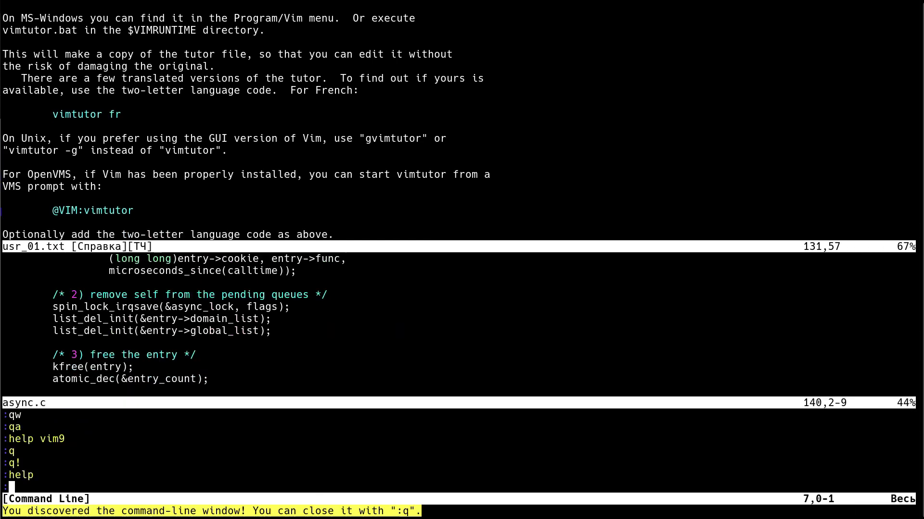
key("j")
key("j")
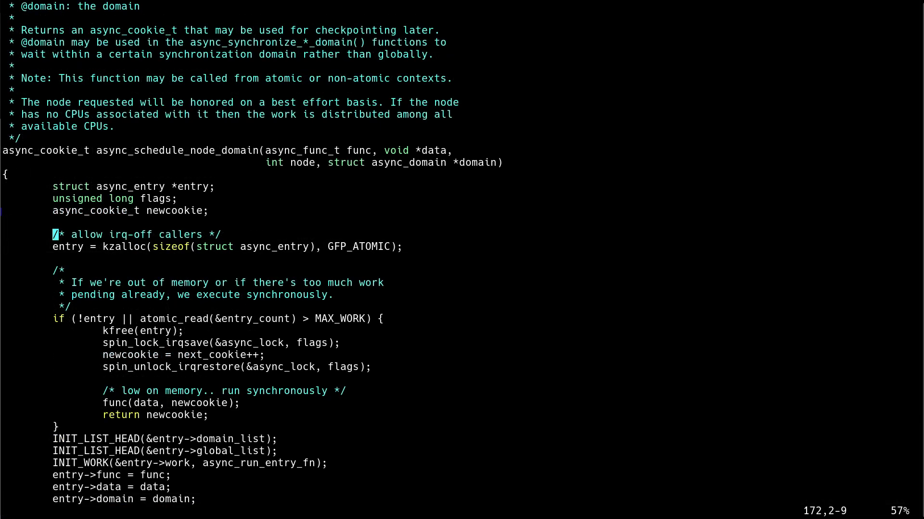
- Insert trial lines 'int vim = 9;' and 'vim++;' above the irq-off comment
key("Return")
key("Return")
key("Return")
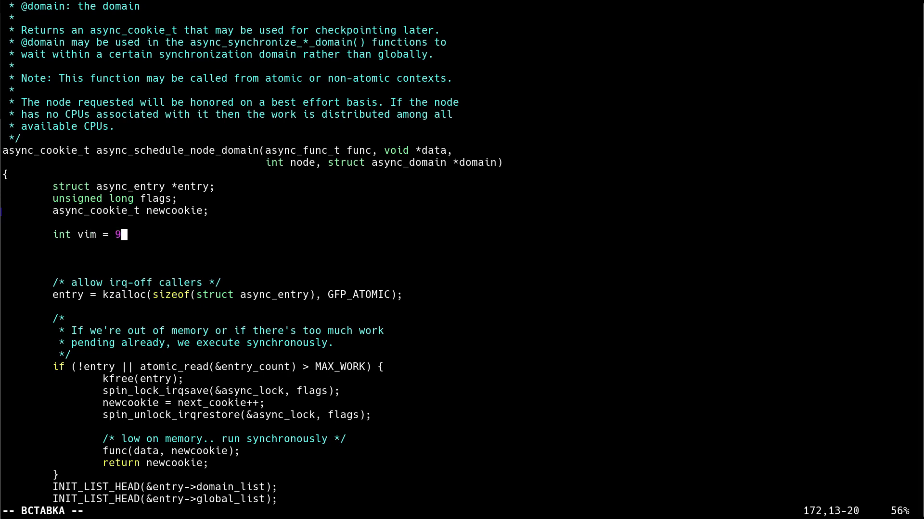
type(";")
key("Return")
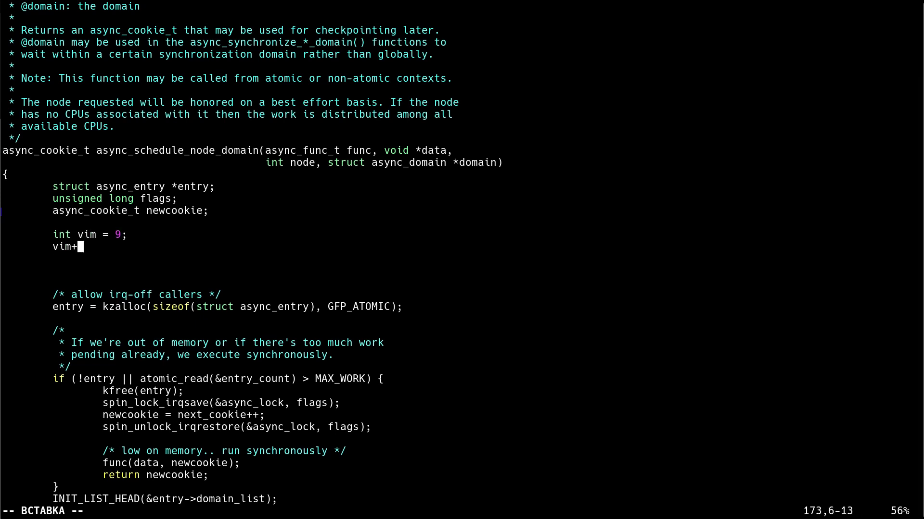
type("+;")
key("Return")
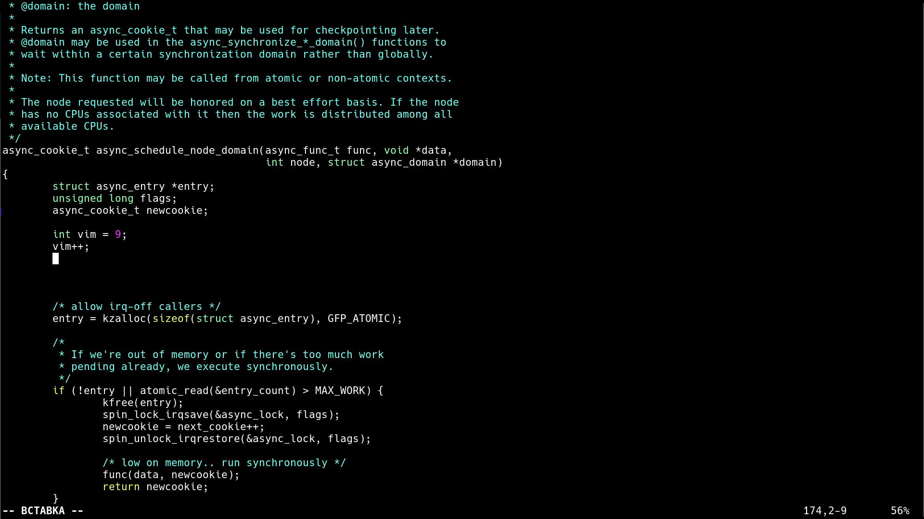
type("ж")
key("BackSpace")
key("Escape")
type(":qw")
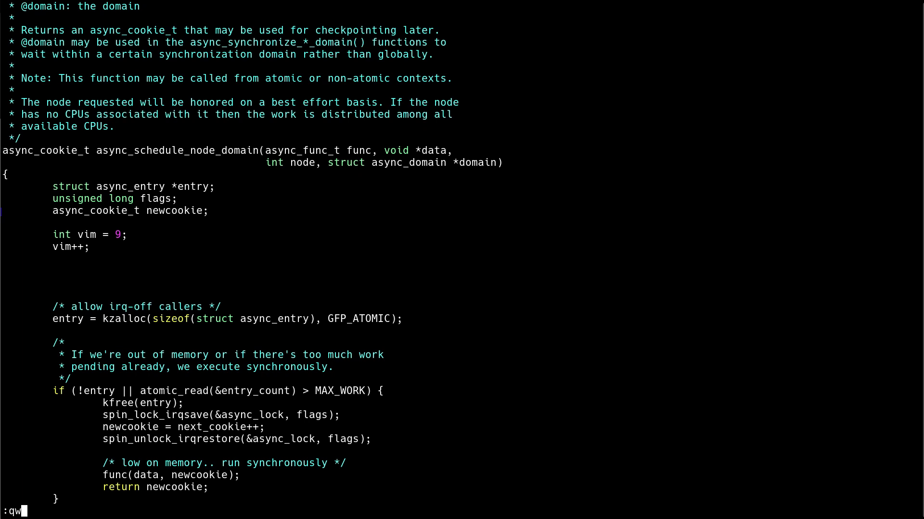
- Quit Vim with :q! without saving and rerun vim async.c from shell history
type("!")
key("Return")
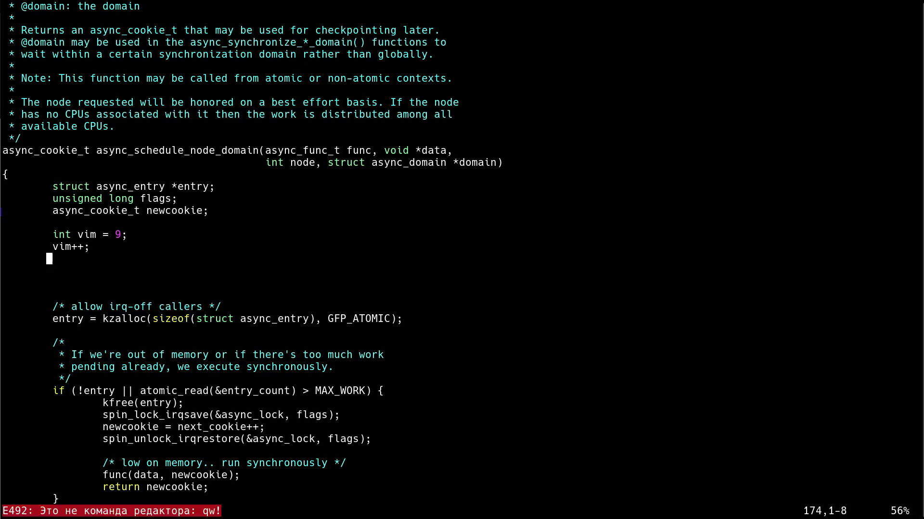
key("colon")
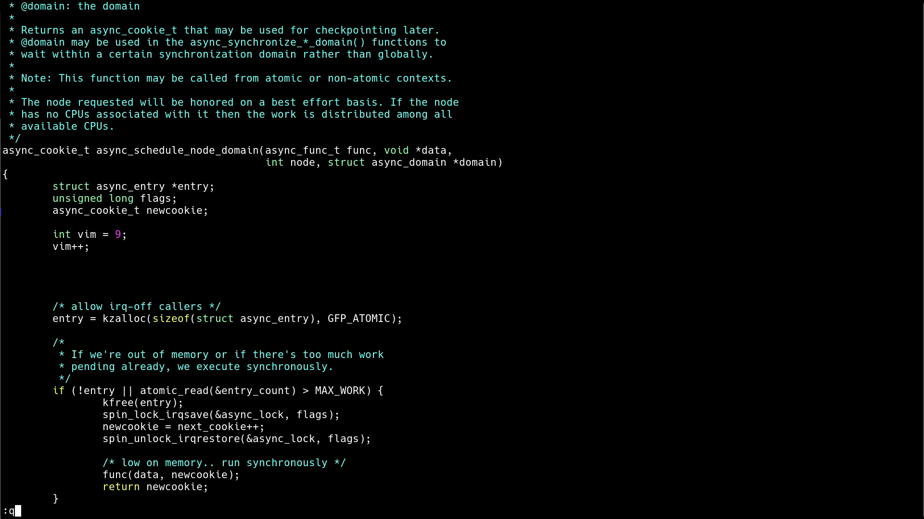
type("!")
key("Return")
key("Up")
key("Return")
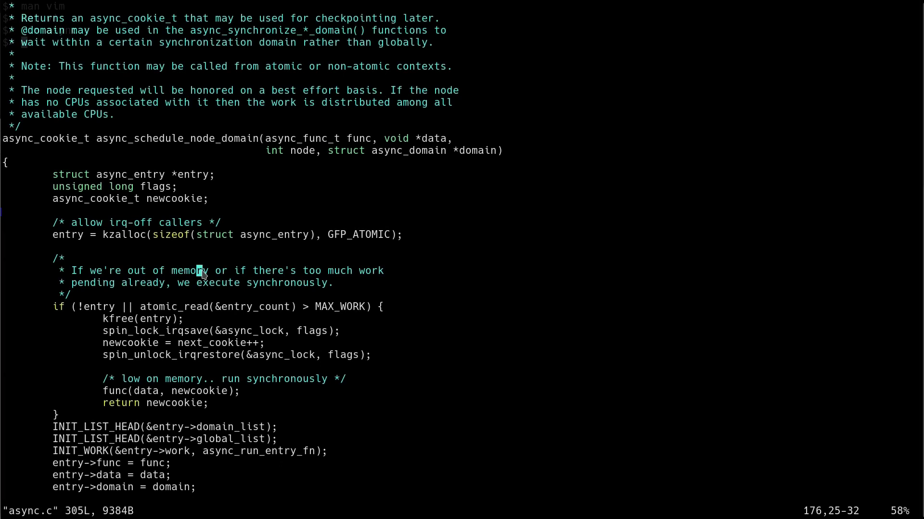
- Turn on line numbers with :set number and move around async.c near line 270
key("colon")
type(":set number")
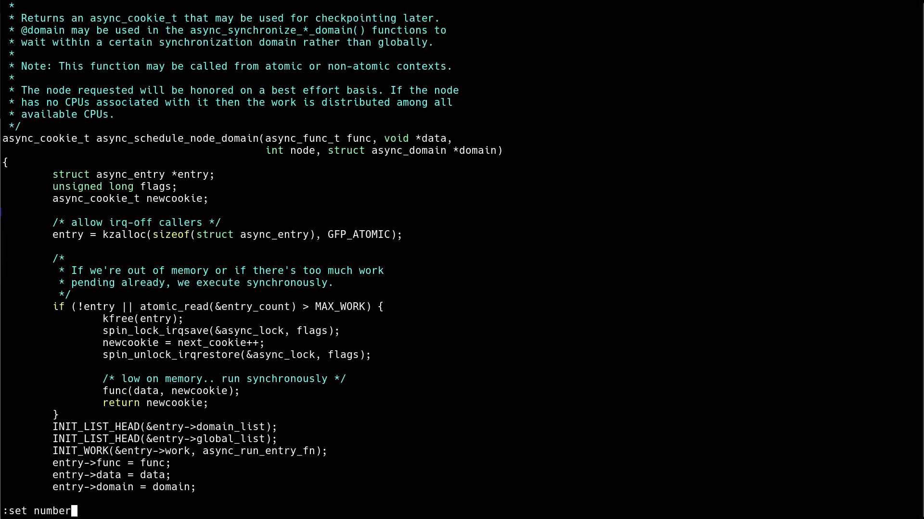
type("et number")
key("Return")
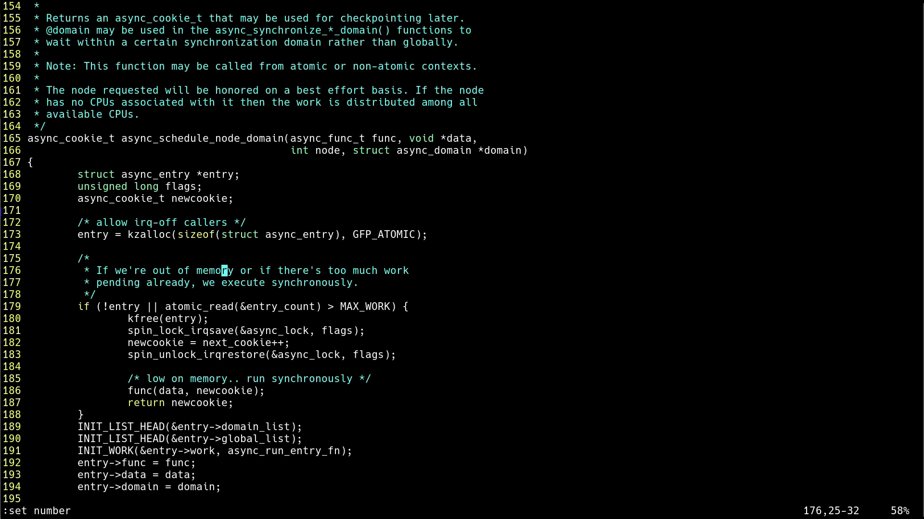
key("ctrl+f")
key("ctrl+f")
left_click(29, 439)
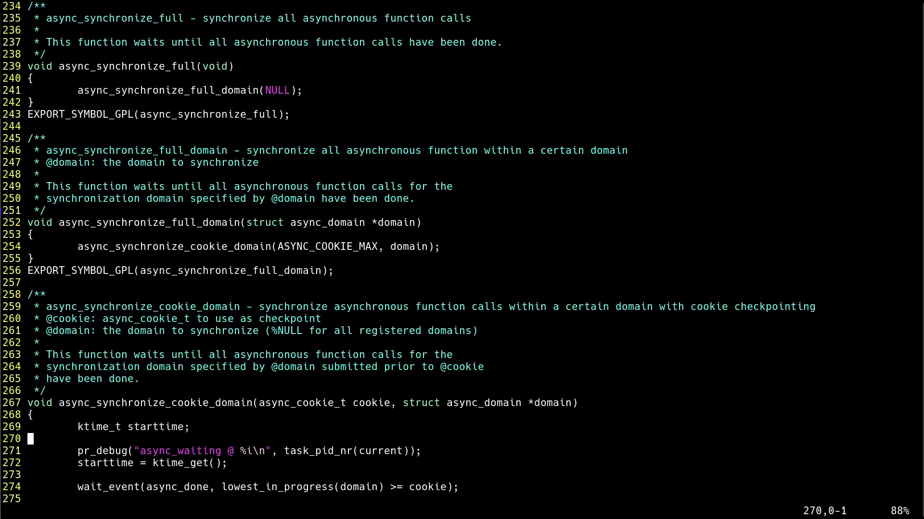
key("ctrl+b")
- Open the Vim9-script help with :help Vim9-script
type(":help")
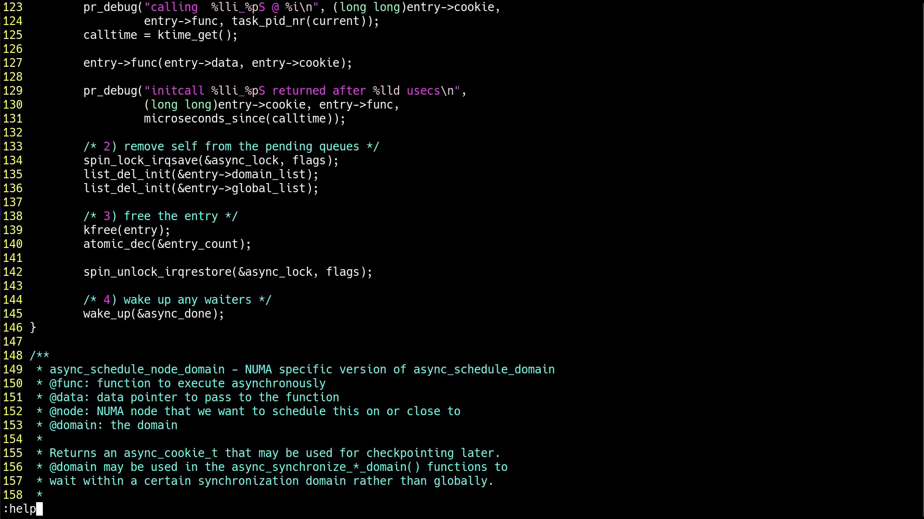
key("Tab")
key("Return")
key("q")
key("q")
type(":help Vim9-script")
key("Return")
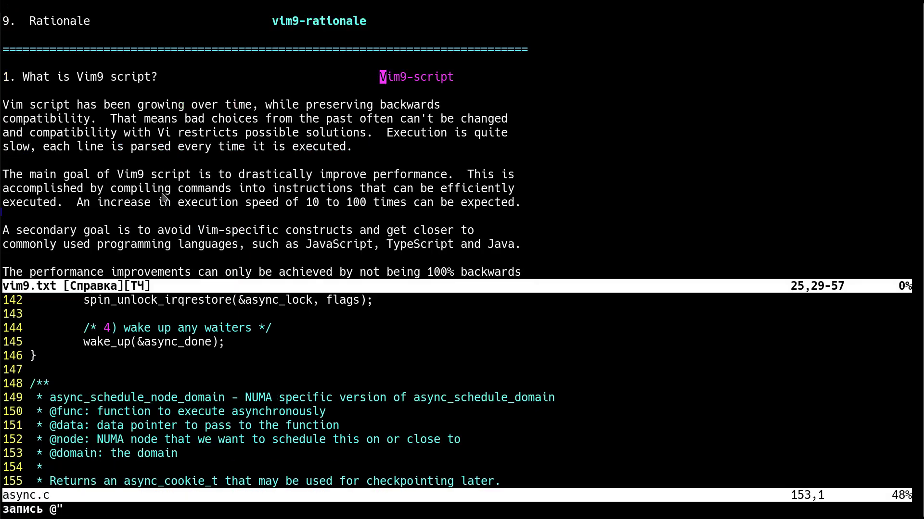
- Read the 'What is Vim9 script?' section at the top of the help
left_click_drag(24, 77, 79, 79)
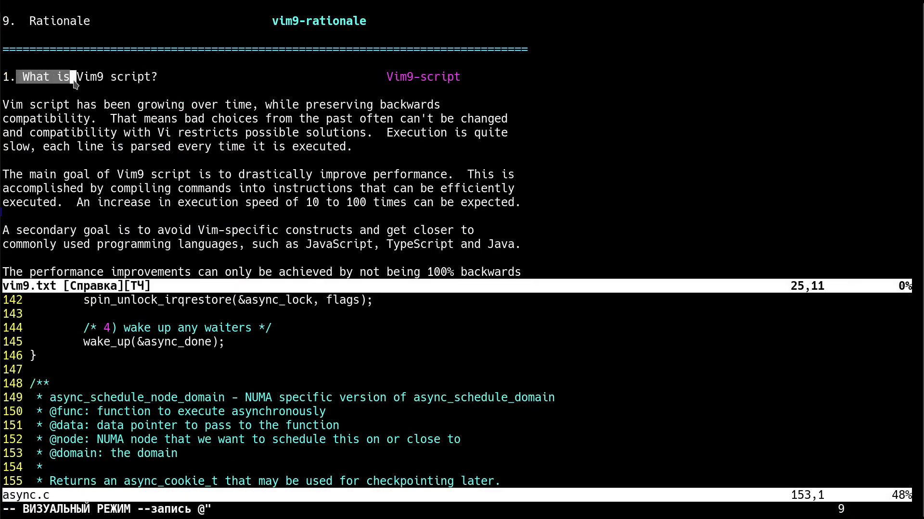
left_click(161, 78)
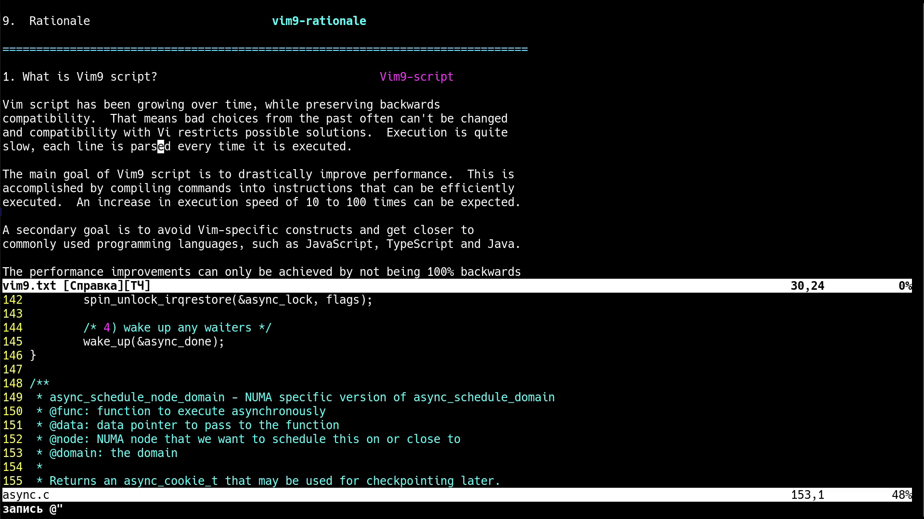
key("Down")
key("Down")
key("Down")
key("Down")
key("Down")
key("Down")
- Page through 'Differences from legacy Vim script' toward the function scope section
key("Down")
key("Down")
key("Page_Down")
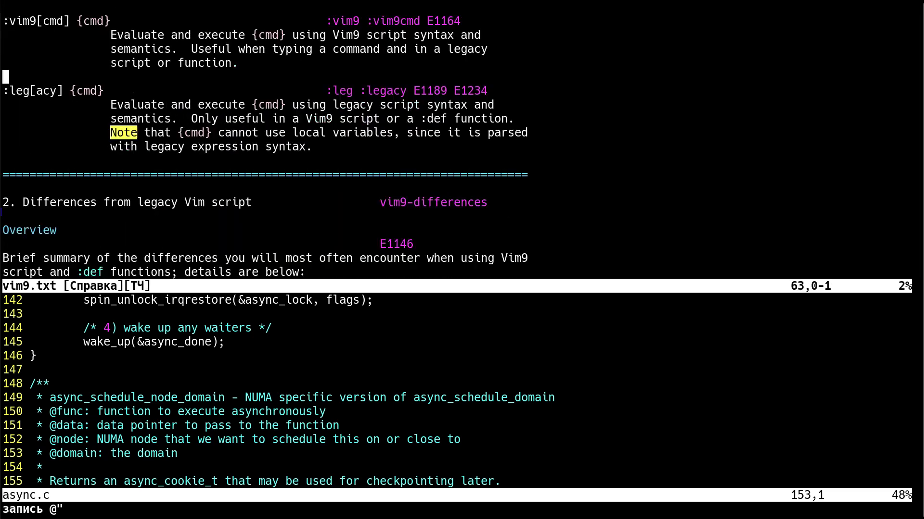
key("ctrl+y")
key("Down")
key("Down")
key("Down")
key("Down")
key("Down")
key("Down")
mouse_move(25, 120)
left_mouse_down()
mouse_move(259, 135)
mouse_move(111, 281)
left_mouse_up()
left_click(192, 173)
key("Down")
key("Down")
key("Down")
key("Down")
key("Down")
key("Down")
key("Down")
key("Down")
key("Down")
key("Down")
key("Down")
key("Down")
key("Down")
key("Down")
key("Down")
key("Down")
key("Down")
key("Down")
key("Down")
key("Down")
key("Down")
key("Down")
key("Down")
key("Down")
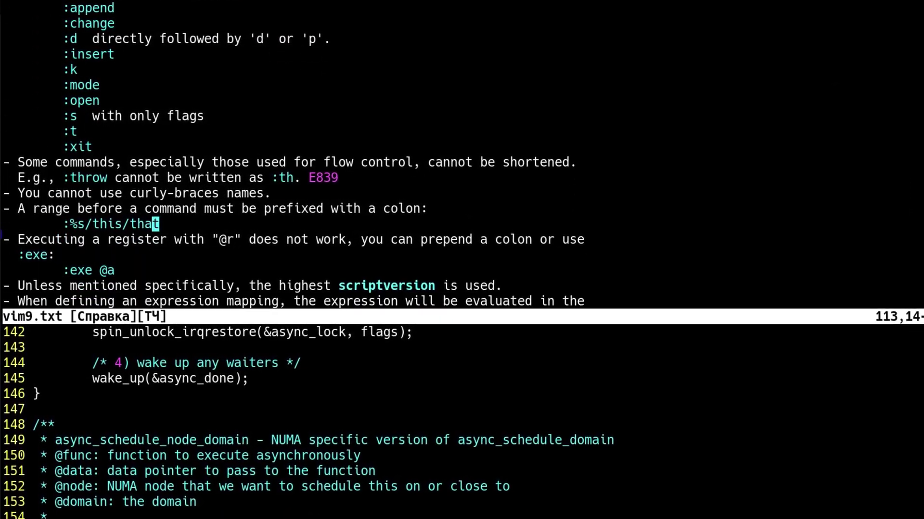
key("Down")
key("Down")
key("Down")
key("Down")
key("Down")
key("Down")
key("Down")
key("Down")
key("Down")
key("Down")
key("Down")
key("Down")
key("Down")
key("Down")
key("Down")
key("Down")
key("Page_Down")
key("Page_Down")
key("Page_Down")
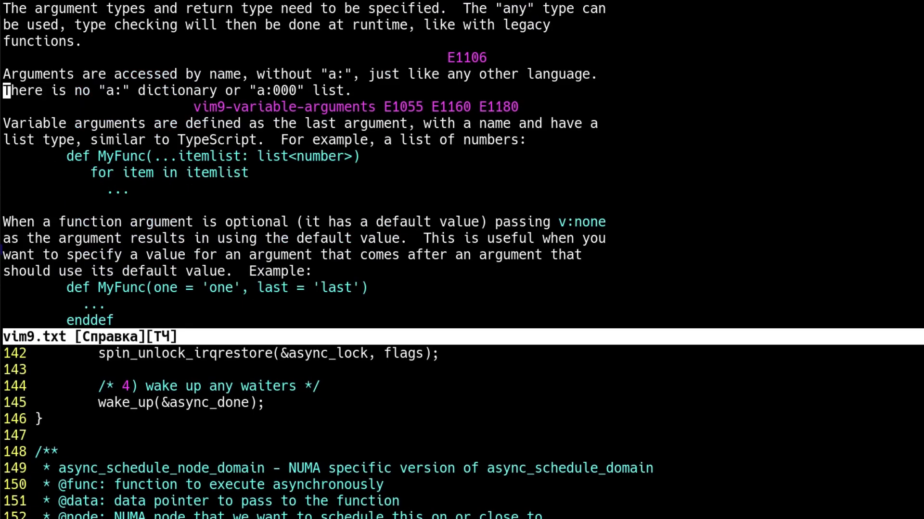
key("Page_Down")
key("Page_Down")
key("Page_Down")
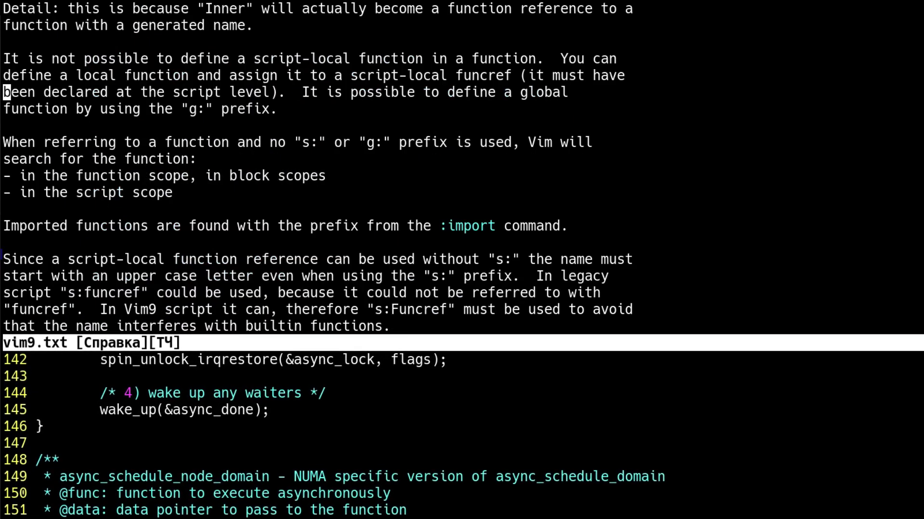
key("Page_Down")
key("Page_Down")
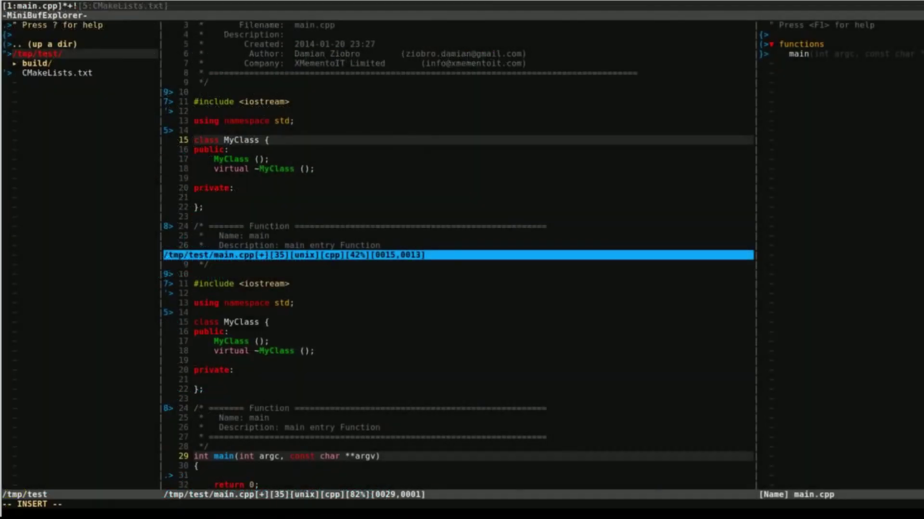
- Give the MyClass constructor and destructor cout bodies and add an int value member
type("{ cout << \"constructor\" << endl;}; virtual ~MyClass () { cout << \"destructor\" << endl;};")
key("Escape")
key("j")
key("j")
type("oint value;")
key("Return")
- Add public getValue and setValue methods for value to MyClass
type("ig")
key("ctrl+n")
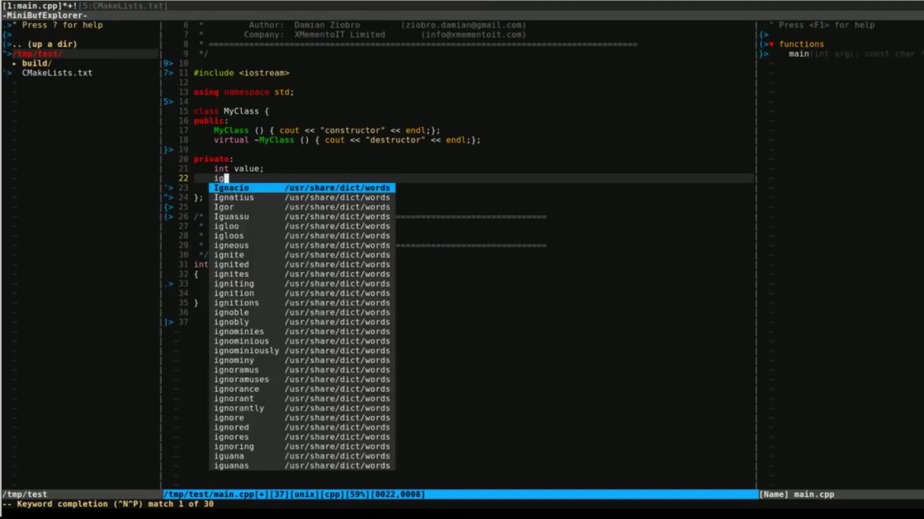
key("BackSpace")
key("BackSpace")
type("public: int getValue(){ return value; } public: void setValue(int value){ this->value = value;}")
- Declare MyClass myObject in main, save, add setValue and cout lines, then open the new-9 help
left_click(214, 303)
type("MyClass myObject;")
key("Escape")
type(":w SmyObject.")
key("Return")
key("Escape")
type("ocout << \"insert object: \" << my")
key("ctrl+n")
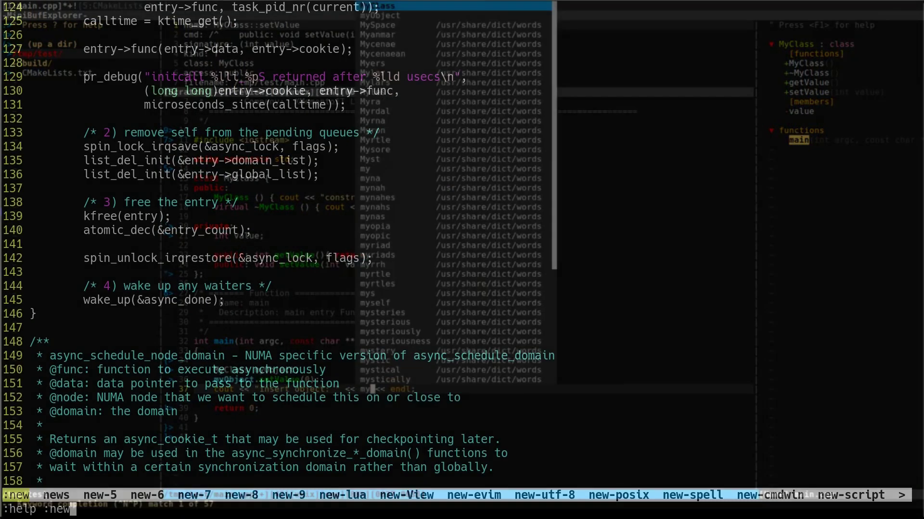
key("Tab")
key("Tab")
key("Tab")
key("Tab")
key("Tab")
key("Tab")
key("Return")
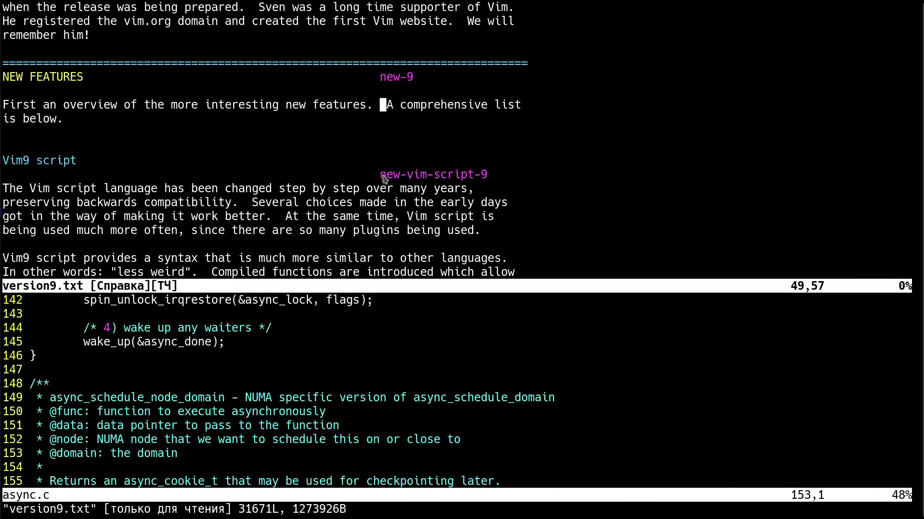
- Enlarge the help window and read version9.txt's new features down to incompatible changes
left_click_drag(384, 179, 506, 179)
key("Escape")
key("braceright")
key("braceright")
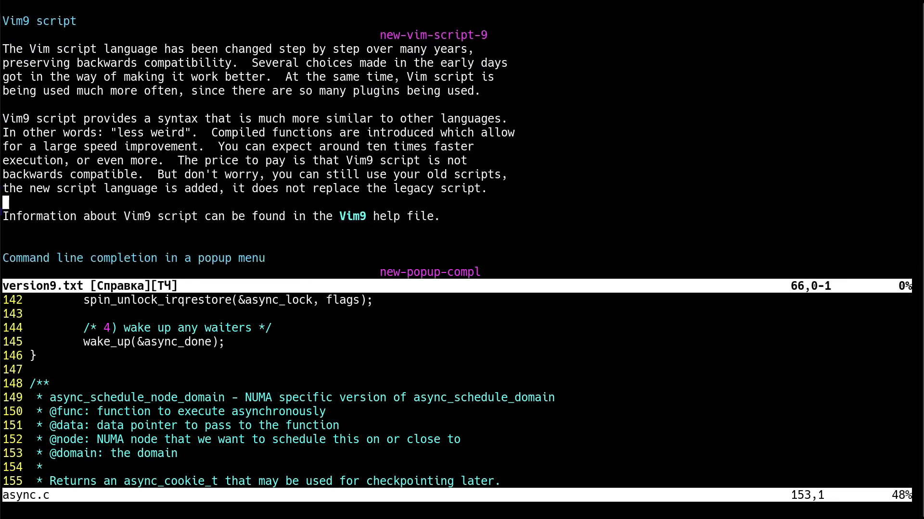
left_click_drag(332, 286, 329, 400)
key("j")
key("j")
key("j")
key("j")
key("j")
key("j")
key("j")
key("j")
key("j")
key("j")
key("j")
key("j")
key("j")
key("j")
key("j")
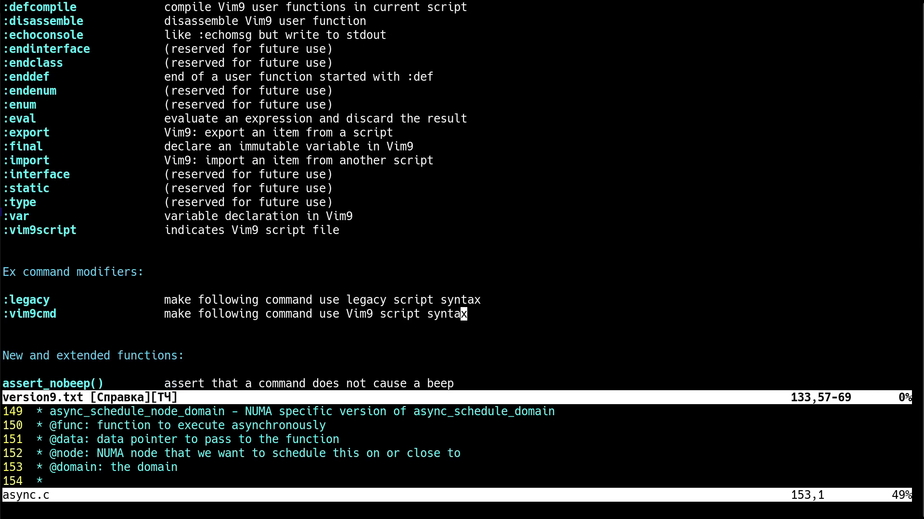
key("j")
key("j")
key("j")
key("j")
key("j")
key("j")
key("j")
key("j")
key("j")
key("j")
key("j")
key("j")
key("j")
key("j")
key("j")
key("j")
key("j")
key("j")
key("j")
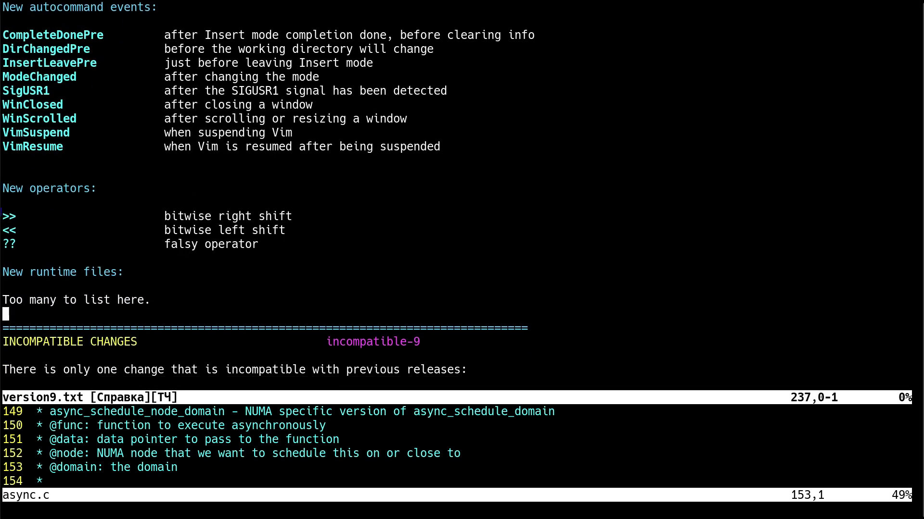
key("j")
key("j")
key("j")
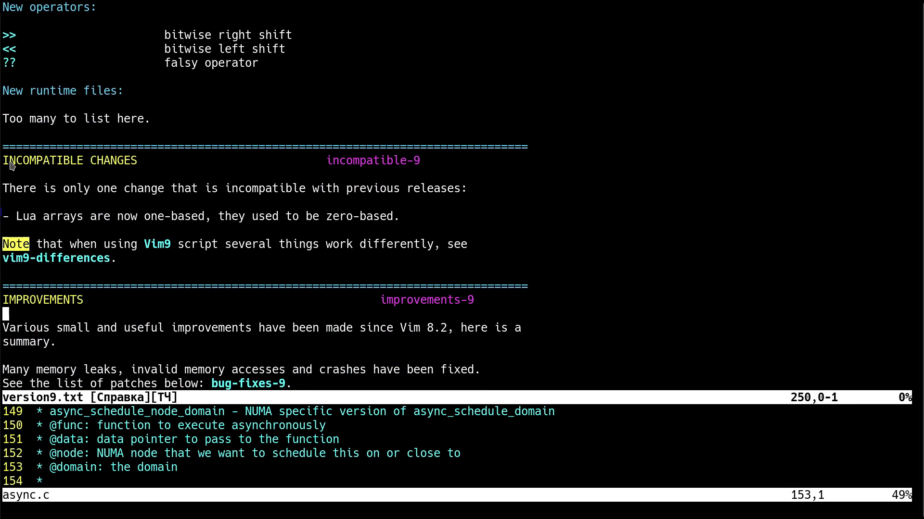
- Show the :help 42 easter egg, then close help with :q
type(":help 42")
key("Return")
type(":q")
key("Return")
type("!")
key("Return")
type(":help")
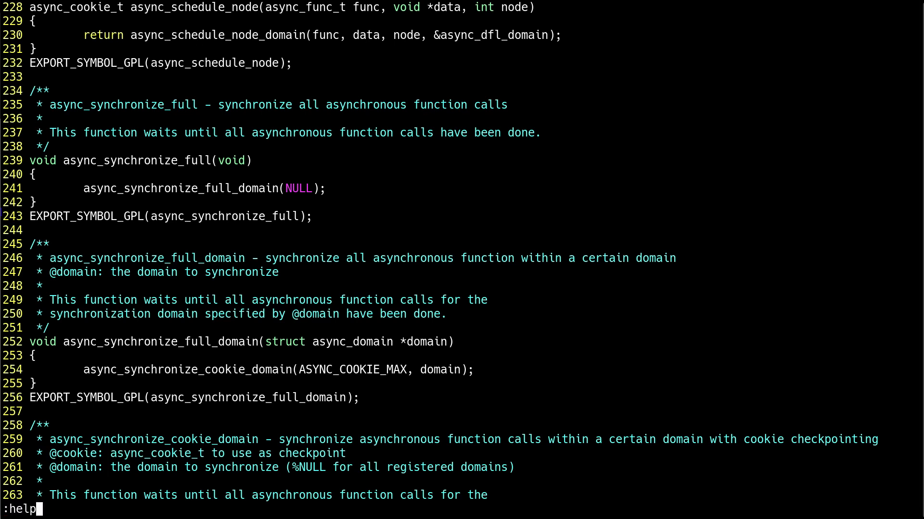
type(" bar")
key("Return")
key("q")
key("colon")
key("q")
key("q")
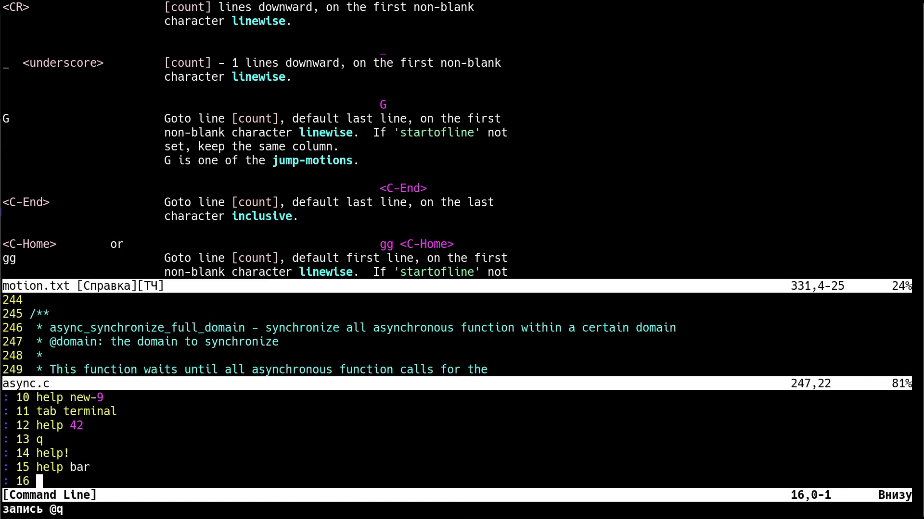
key("q")
key("ctrl+c")
type(":q")
key("Return")
type(":p spoon")
key("Return")
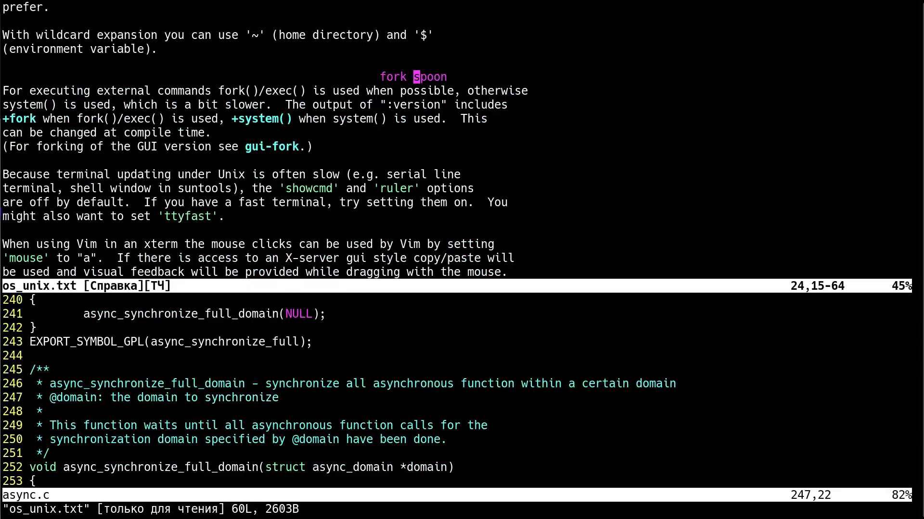
type(":q")
key("Return")
key("Tab")
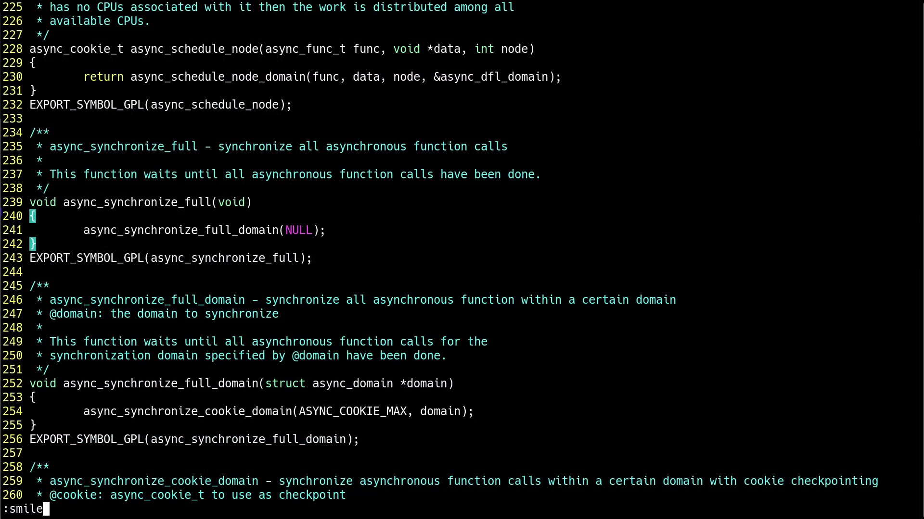
- Show the :smile smiley and complete line 47 with 'application'
key("Return")
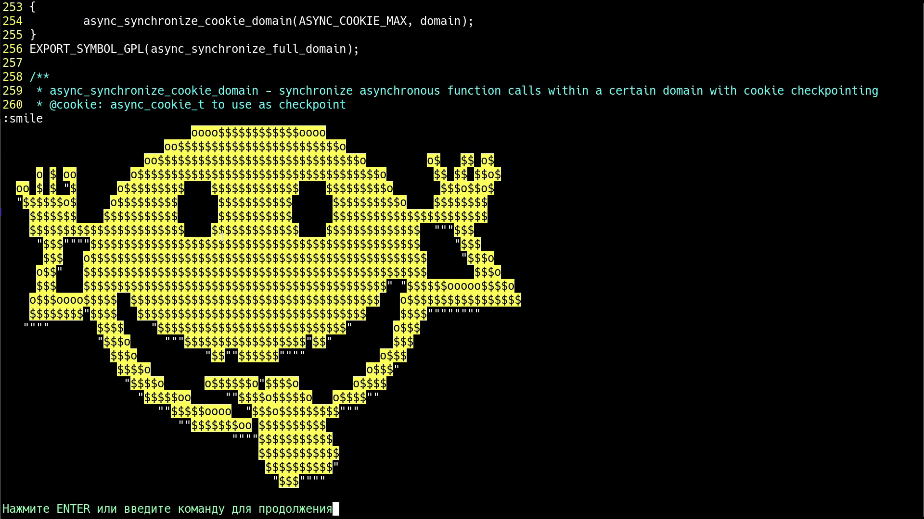
key("Return")
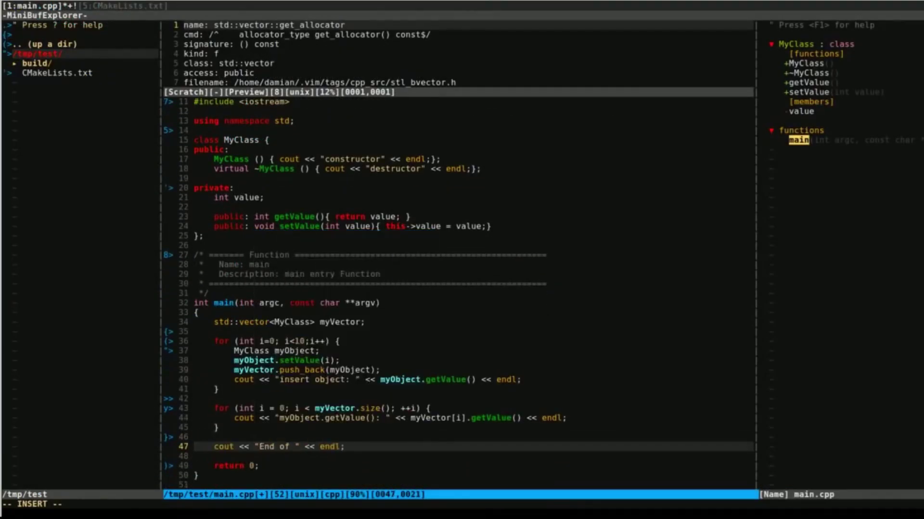
type("application")
key("Escape")
- Visually select lines 43–45 and comment out the second for loop
key("k")
key("k")
key("k")
key("V")
key("j")
key("j")
key("g")
key("c")
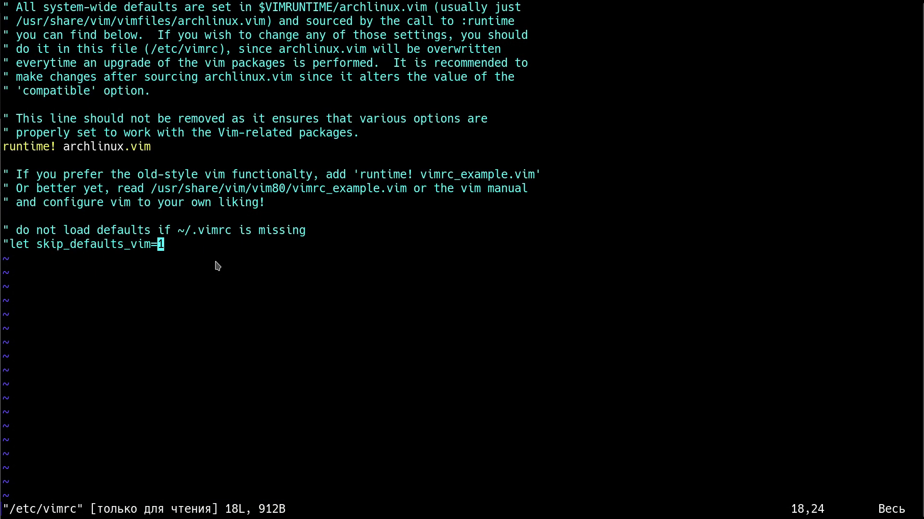
- Search vimrc for 'vim', try a 'conf' search, and jump to the .vim match
key("slash")
key("Return")
key("slash")
type("conf")
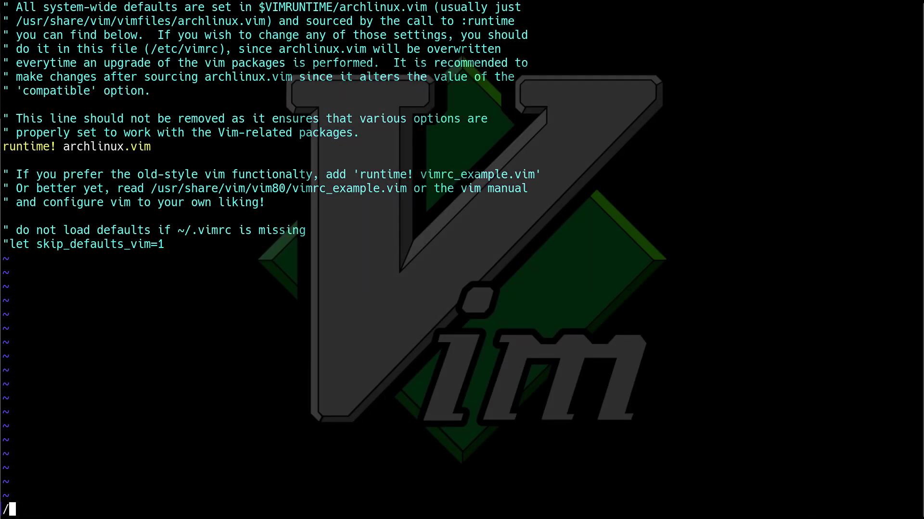
key("Escape")
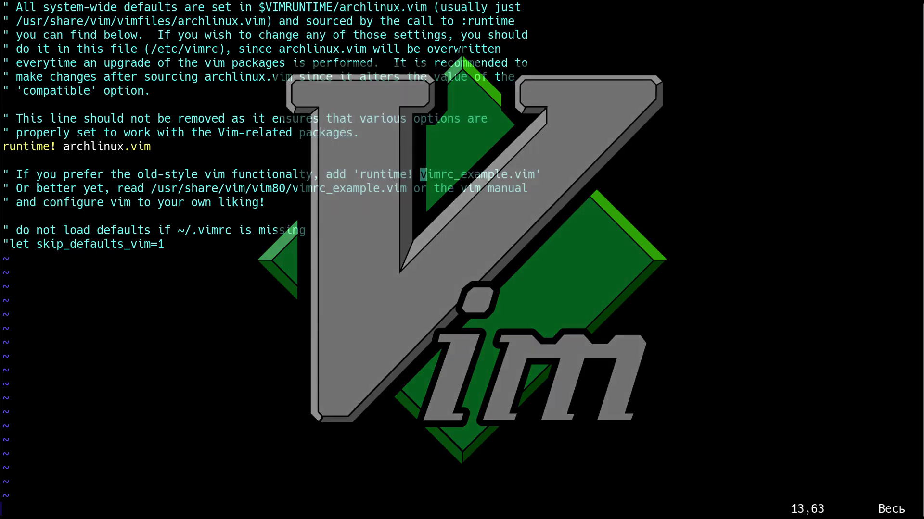
key("h")
type("/vim")
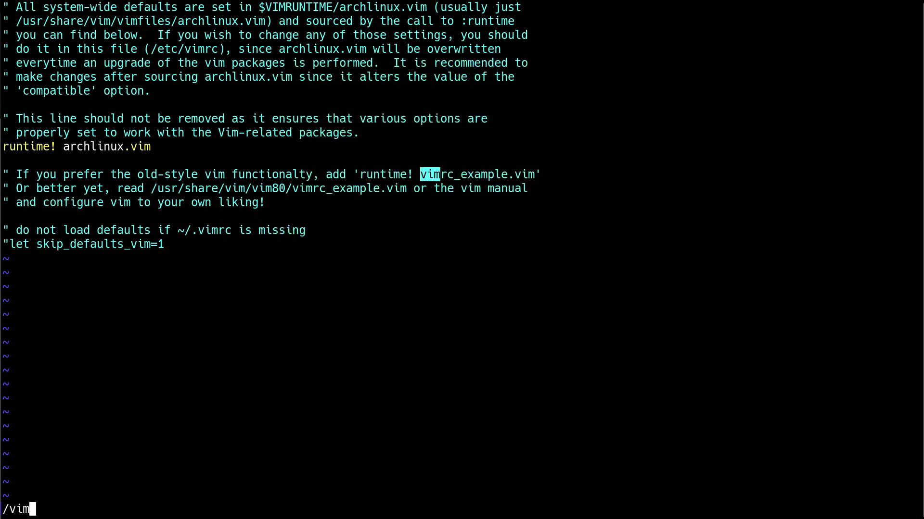
key("Return")
key("n")
key("n")
key("n")
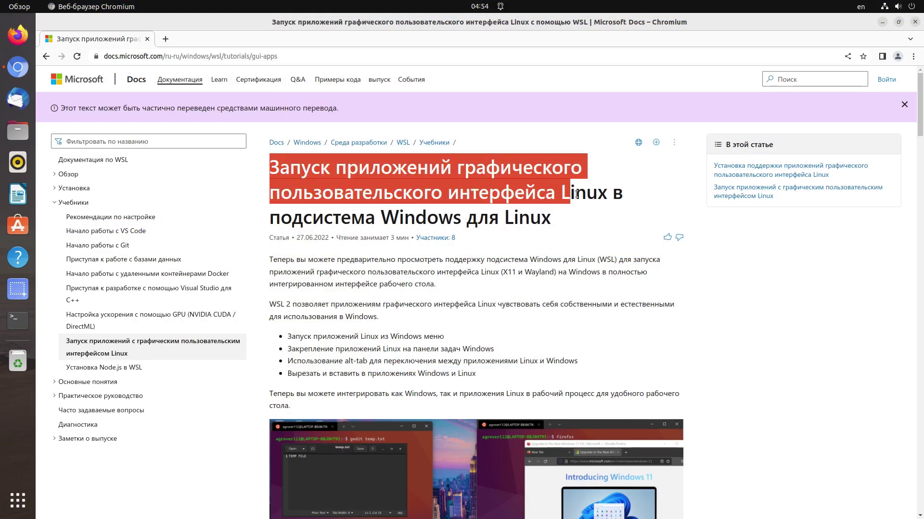
- Scroll the WSL GUI apps tutorial to Gedit and GIMP, then highlight the foss-fund README title
left_click_drag(920, 114, 901, 343)
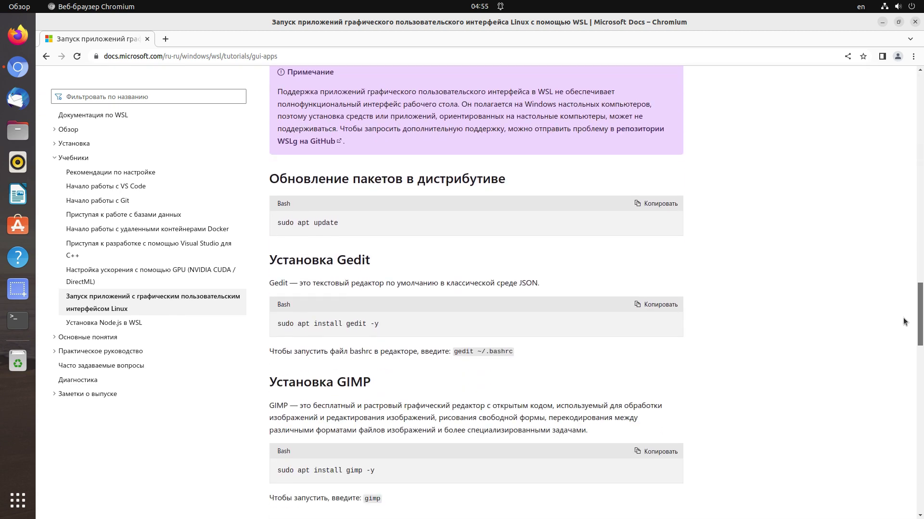
scroll(900, 344, "down", 2)
scroll(896, 352, "down", 5)
scroll(888, 395, "down", 4)
scroll(882, 426, "down", 2)
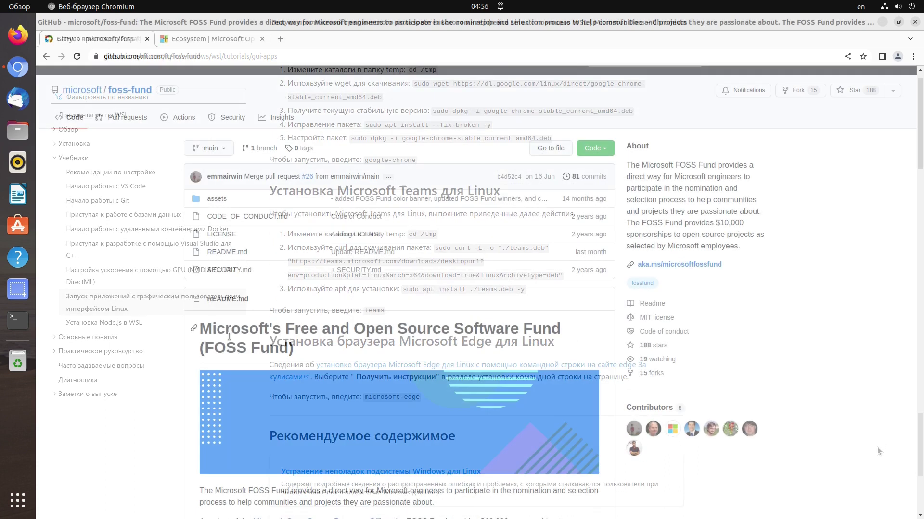
left_click_drag(200, 328, 563, 329)
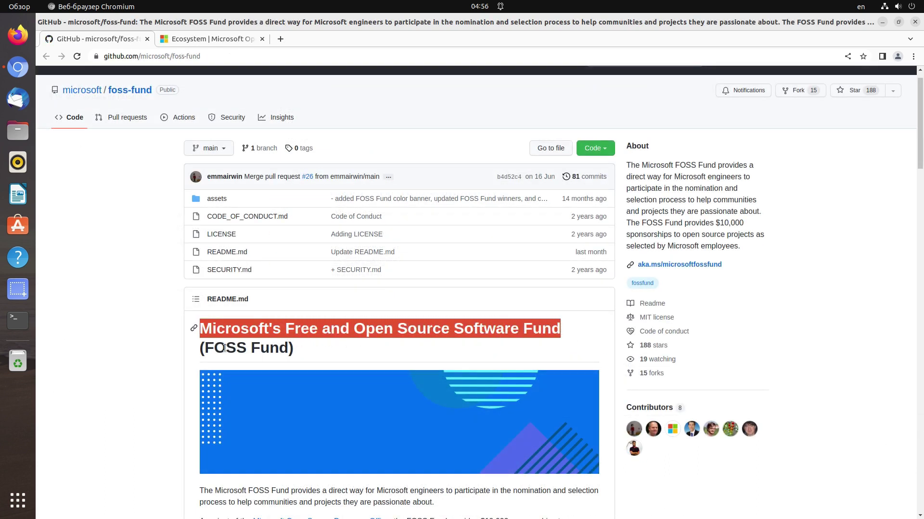
- Highlight 'FOSS' in the README title and the nomination rule, then scroll to the funded projects
left_click_drag(205, 348, 246, 348)
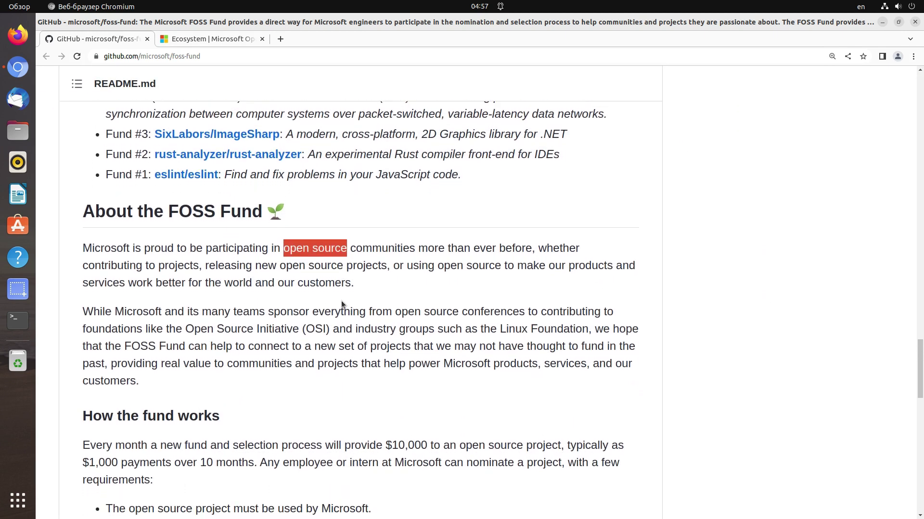
scroll(339, 301, "down", 2)
scroll(336, 299, "down", 2)
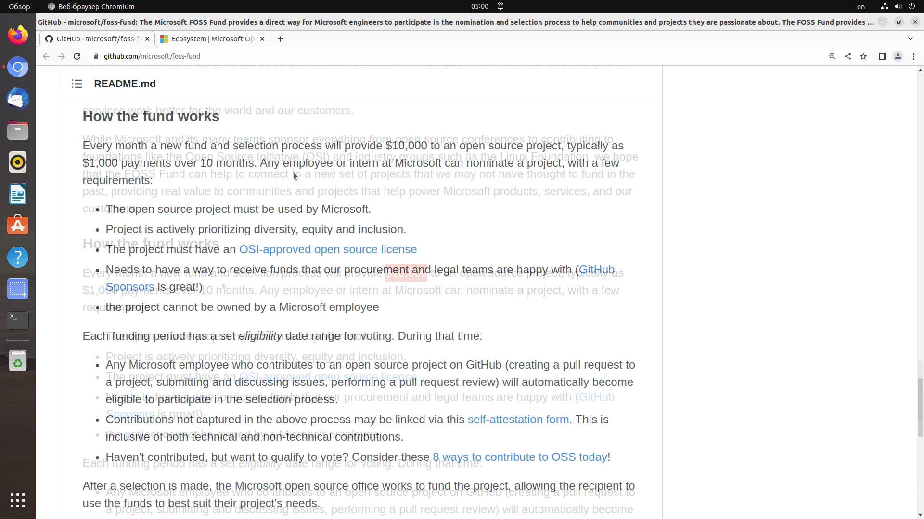
mouse_move(276, 164)
left_mouse_down()
mouse_move(518, 159)
mouse_move(469, 147)
left_mouse_up()
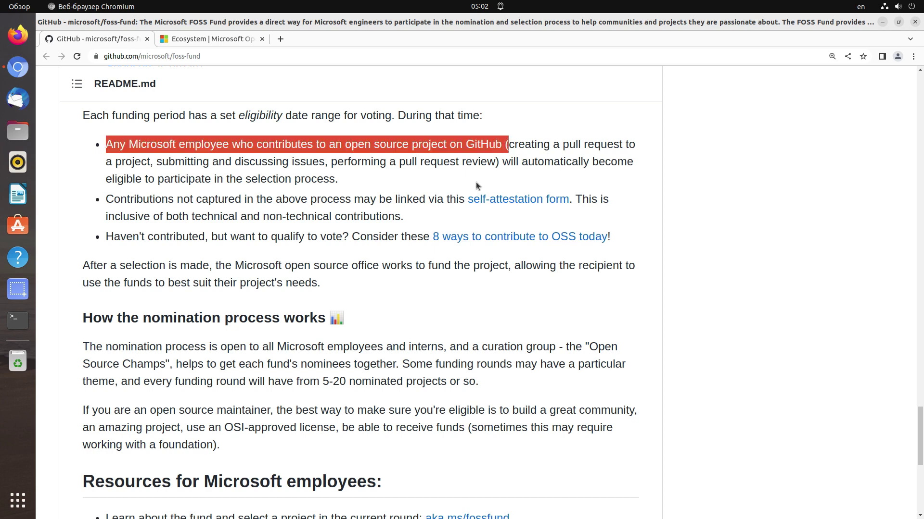
mouse_move(919, 442)
left_mouse_down()
mouse_move(921, 219)
mouse_move(893, 364)
mouse_move(897, 258)
left_mouse_up()
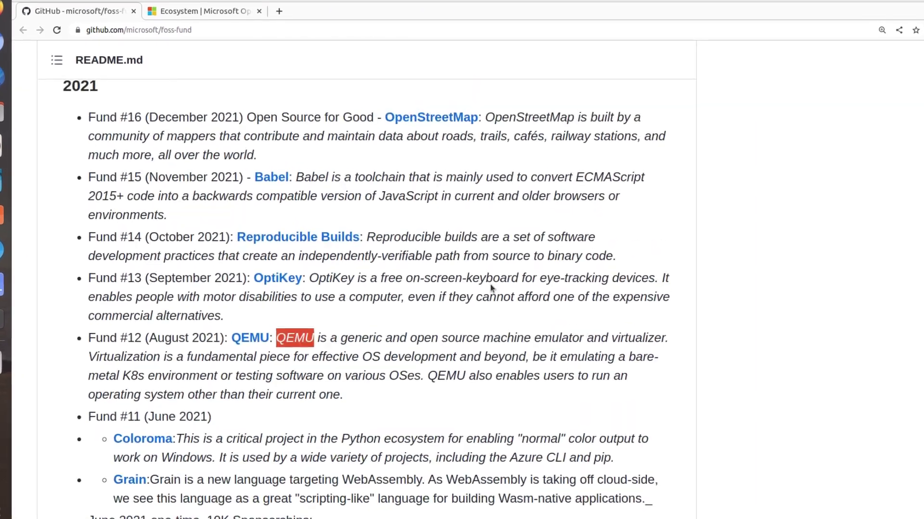
scroll(492, 289, "up", 3)
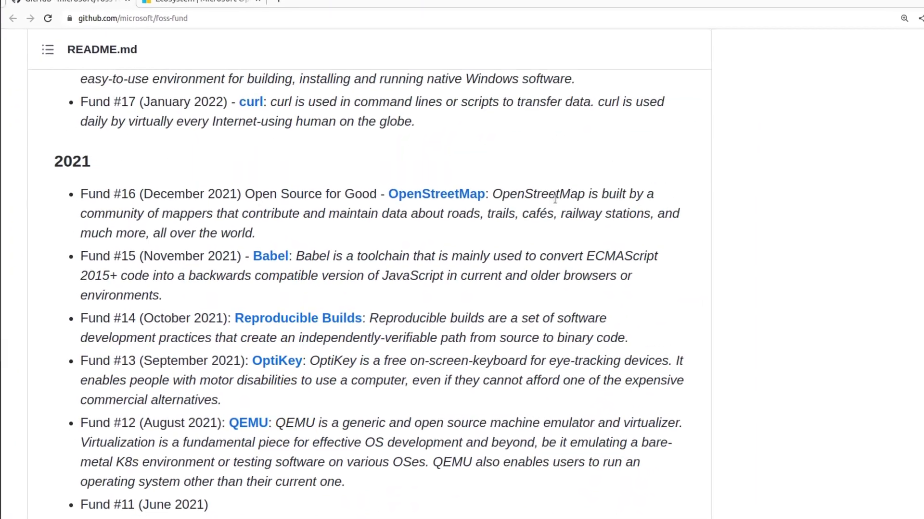
scroll(394, 269, "up", 2)
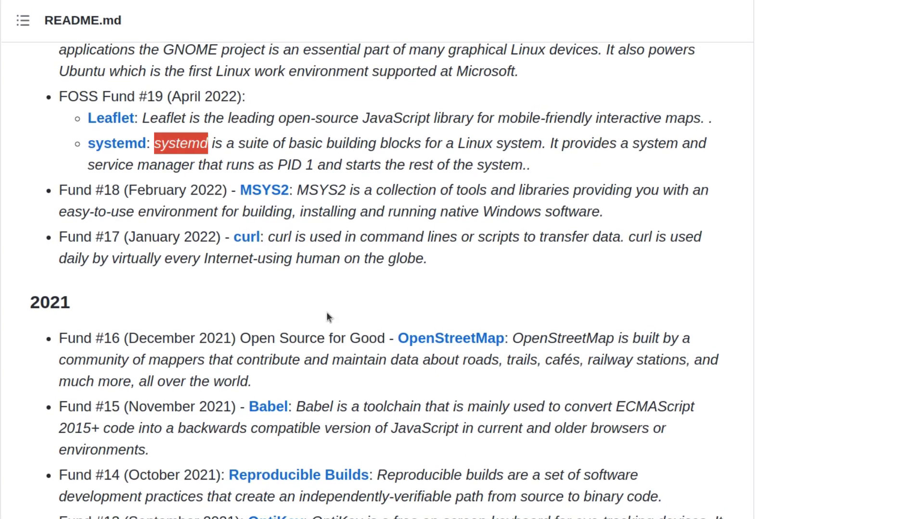
scroll(331, 320, "up", 2)
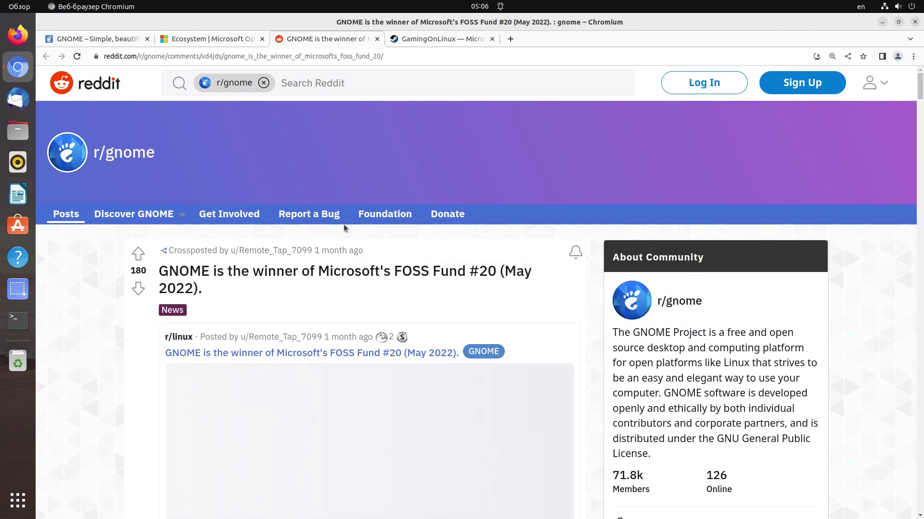
- Highlight the GamingOnLinux article headline up to $10,000
left_click(421, 38)
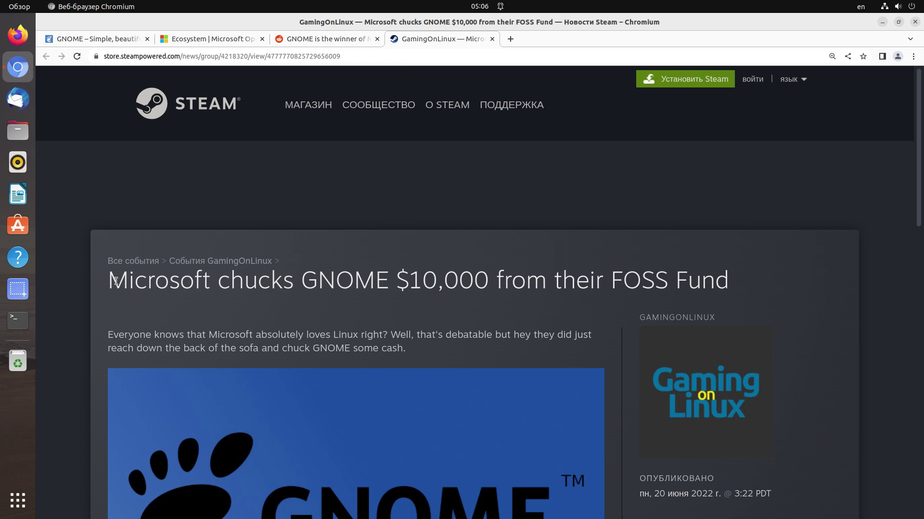
left_click_drag(150, 281, 351, 280)
left_click_drag(408, 280, 712, 288)
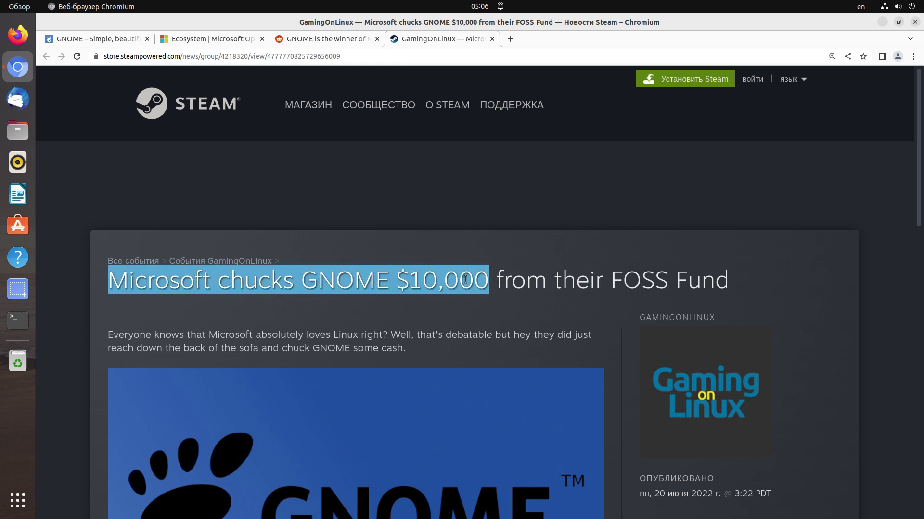
mouse_move(919, 198)
left_mouse_down()
mouse_move(911, 360)
mouse_move(422, 27)
left_mouse_up()
- Scroll the Microsoft Open Source Ecosystem page past the FOSS Fund heading to the project cards
left_click(175, 42)
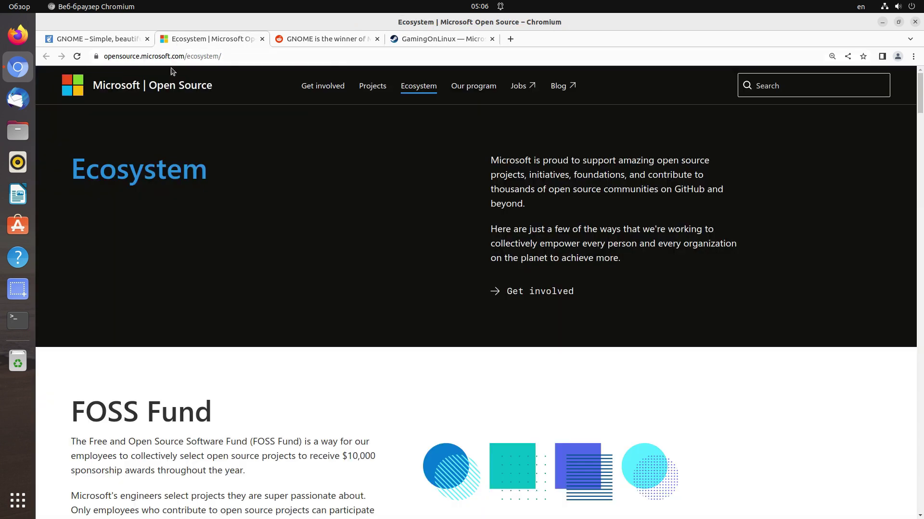
scroll(169, 274, "down", 5)
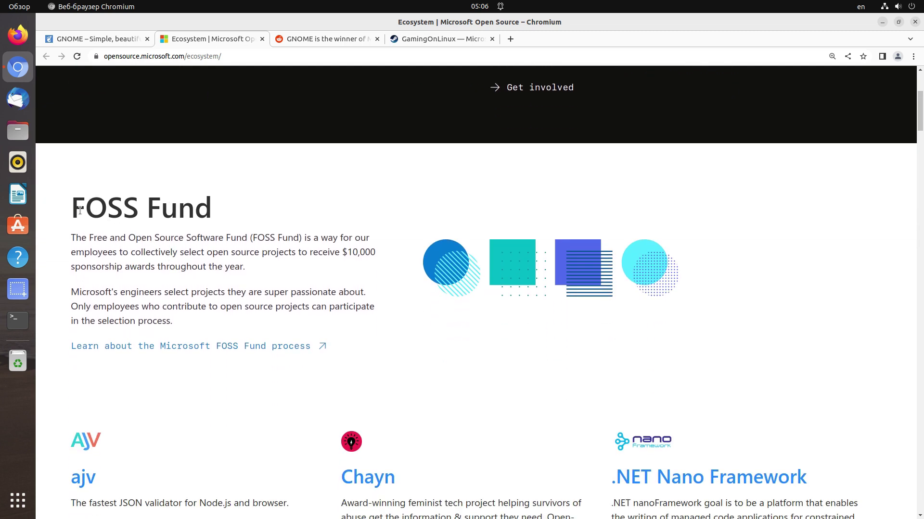
left_click_drag(125, 211, 226, 209)
left_click(241, 212)
scroll(234, 347, "down", 4)
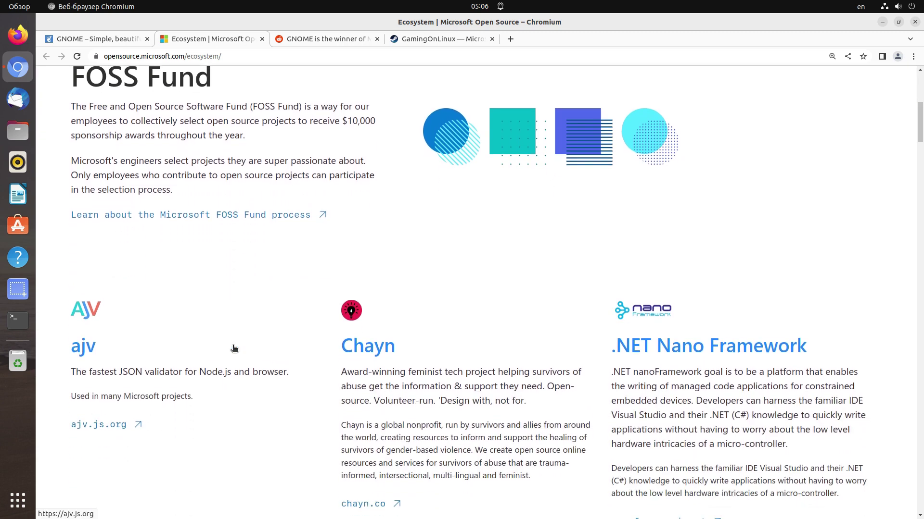
scroll(235, 347, "down", 5)
scroll(232, 344, "down", 5)
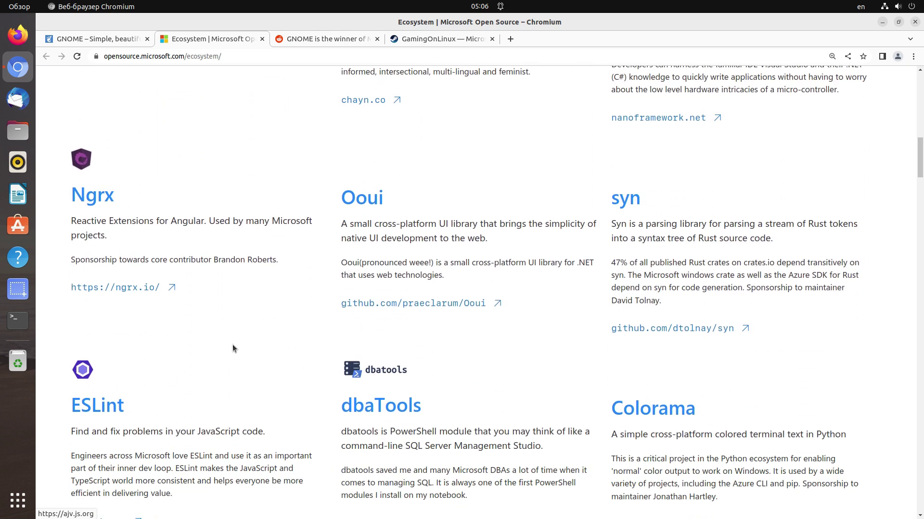
scroll(232, 342, "down", 2)
scroll(232, 342, "down", 2)
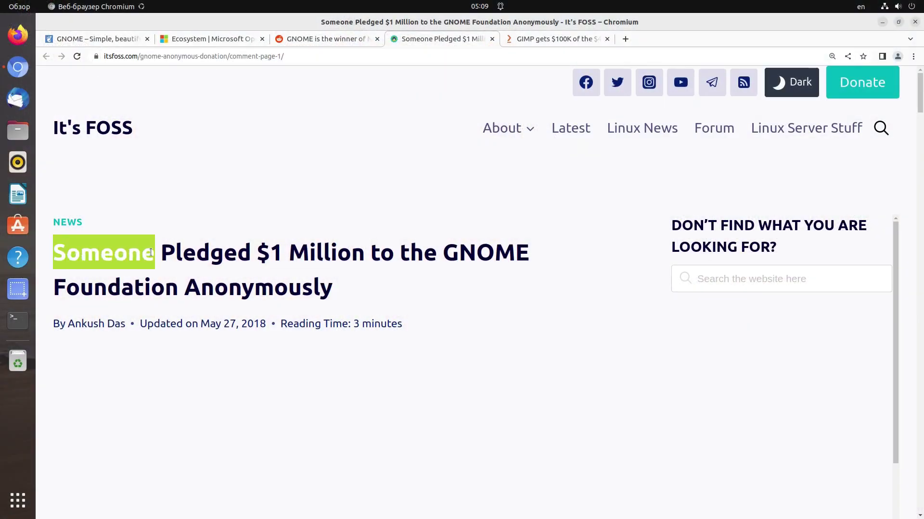
- Highlight '$1 Million' in the It's FOSS headline and '$100K' in the GIMP article
left_click(52, 257)
left_click_drag(259, 254, 379, 255)
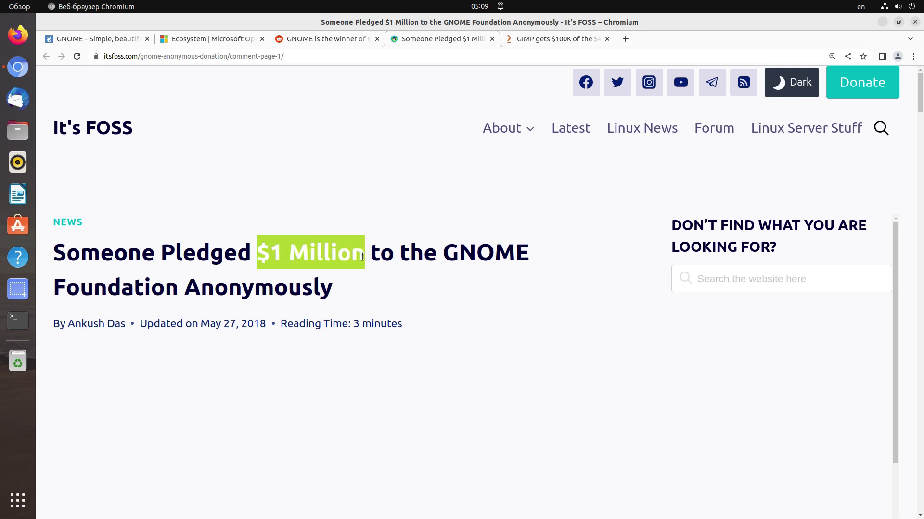
left_click(394, 274)
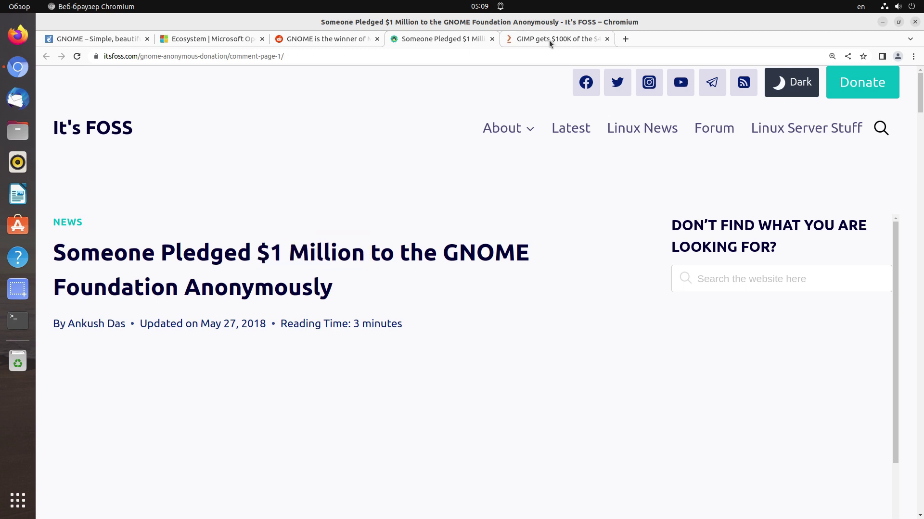
left_click(549, 40)
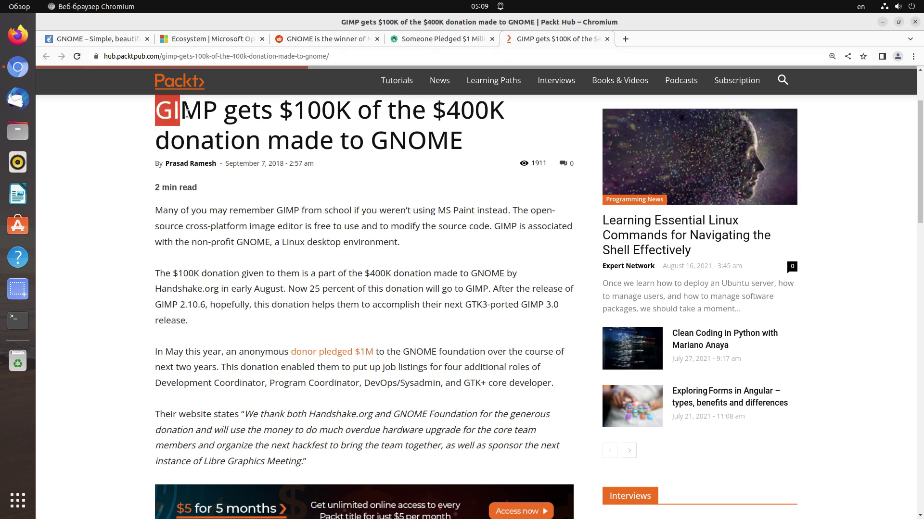
left_click_drag(233, 115, 249, 113)
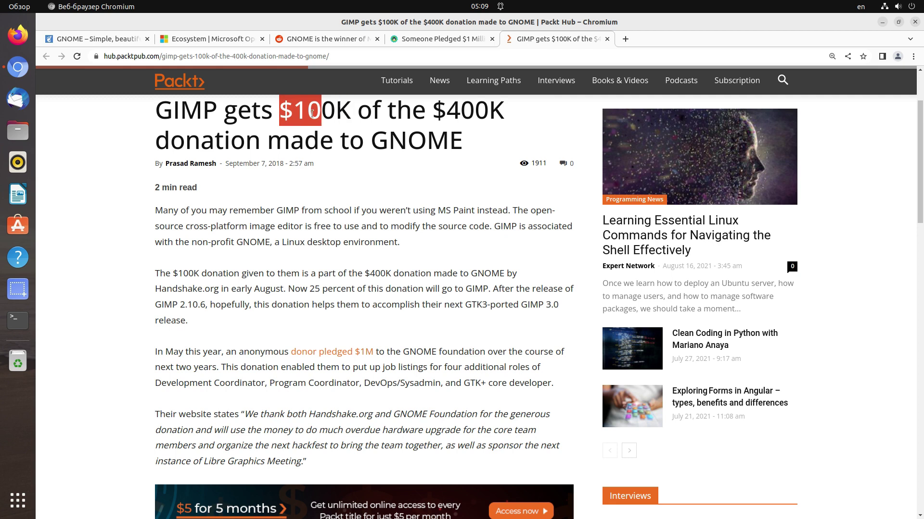
left_click(297, 139)
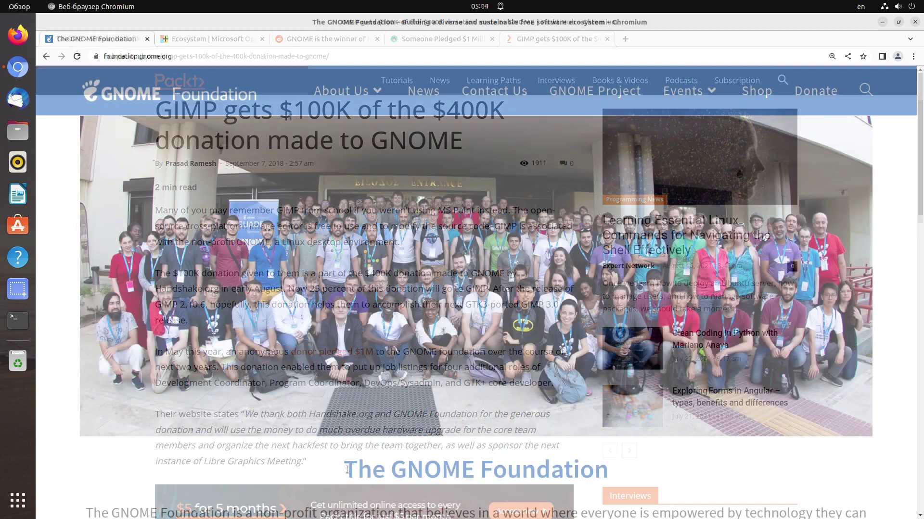
- Scroll foundation.gnome.org down and open the Donate to GNOME page with its amounts
scroll(921, 177, "down", 3)
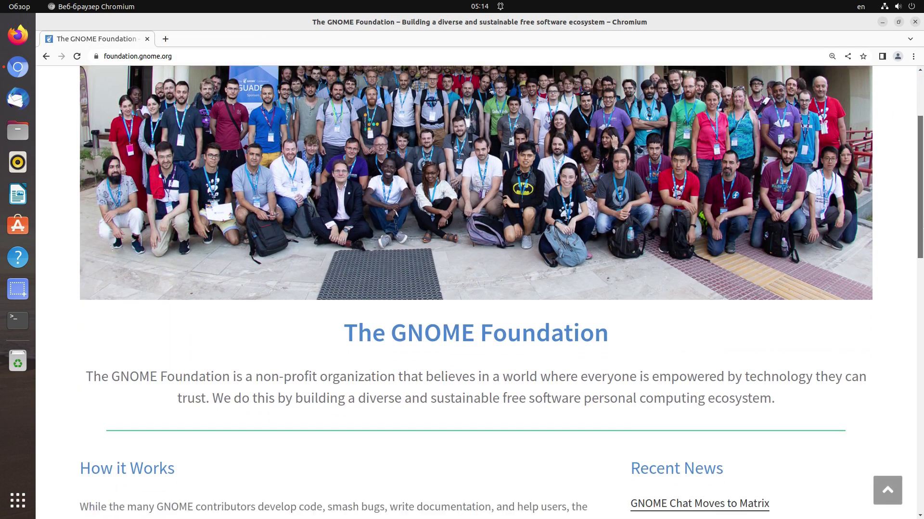
scroll(921, 177, "down", 3)
scroll(920, 177, "down", 3)
scroll(920, 177, "down", 4)
scroll(921, 177, "down", 3)
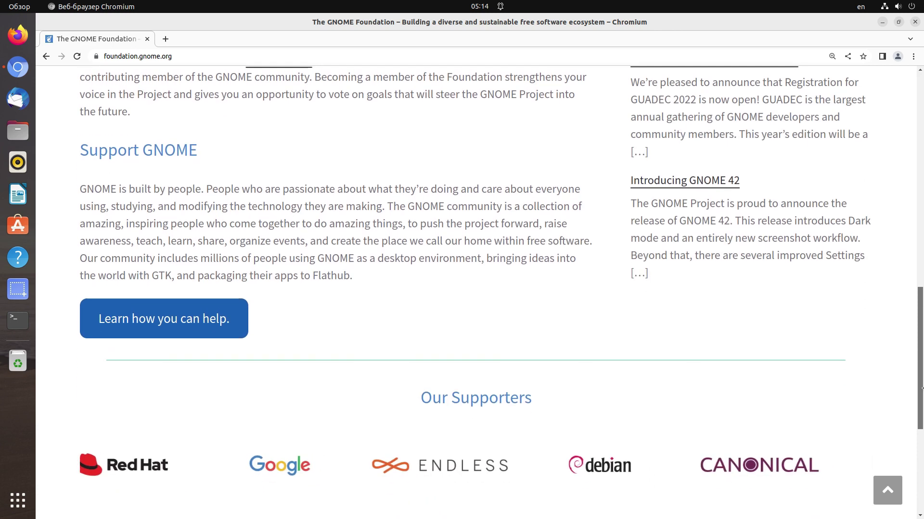
scroll(466, 334, "down", 1)
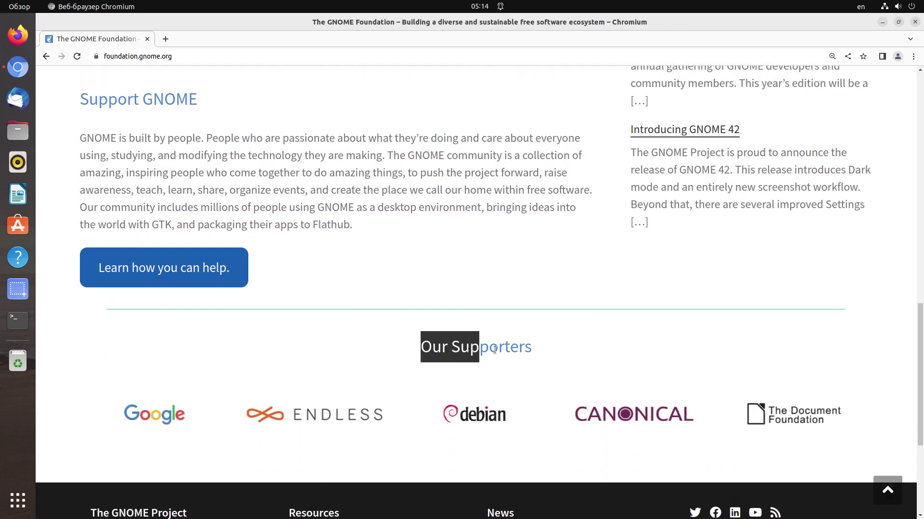
scroll(369, 341, "up", 1)
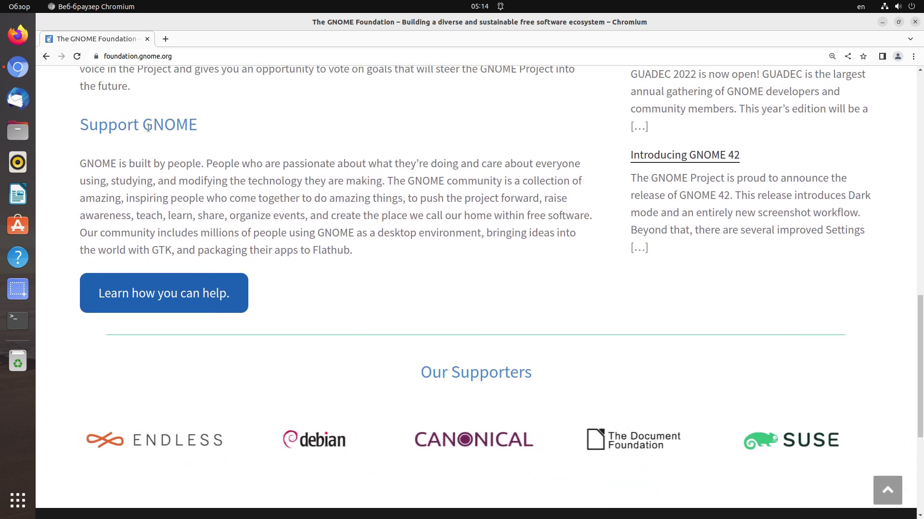
left_click(152, 292)
scroll(163, 284, "down", 3)
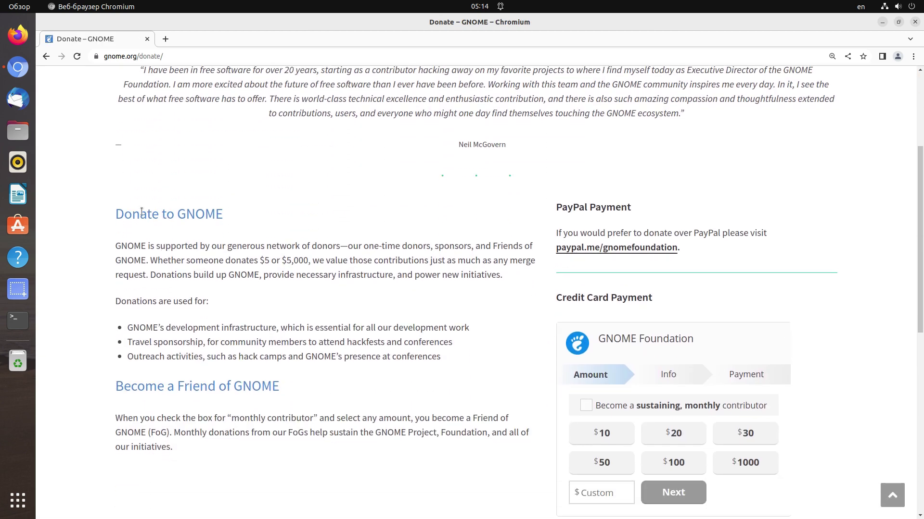
left_click_drag(116, 214, 196, 216)
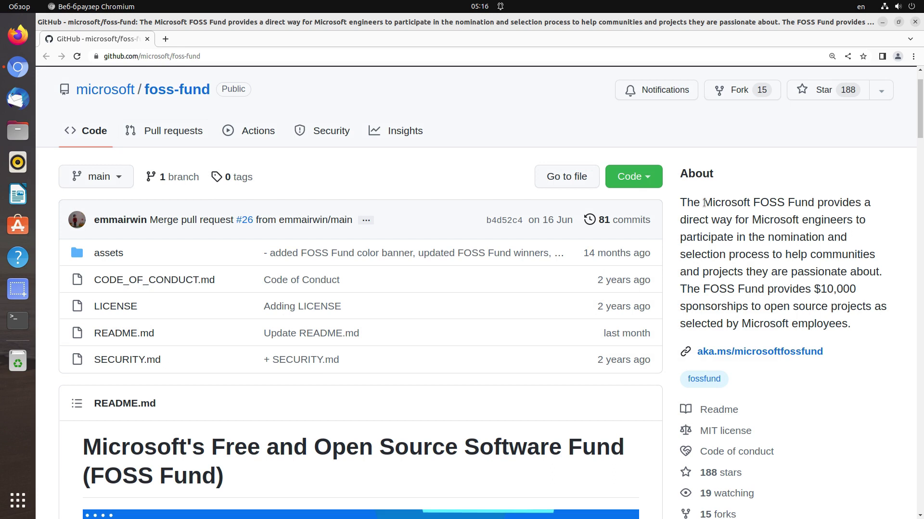
- Highlight 'Microsoft FOSS' and the $10,000 sponsorship sentence, then expand Edge's other download options
left_click_drag(739, 202, 790, 203)
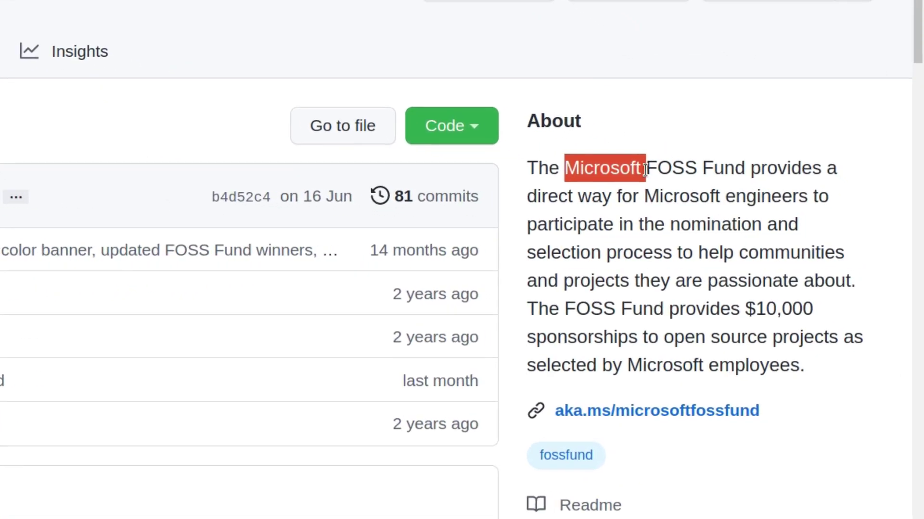
left_click_drag(673, 155, 629, 156)
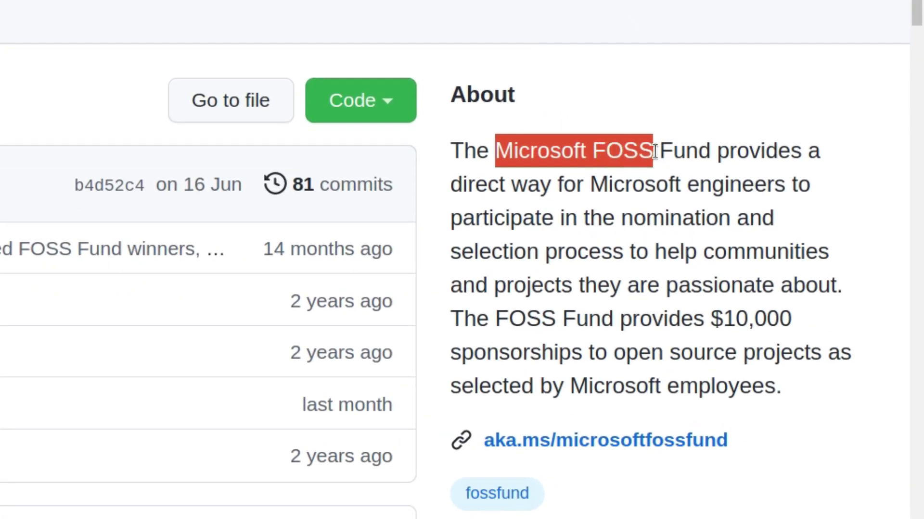
left_click(654, 152)
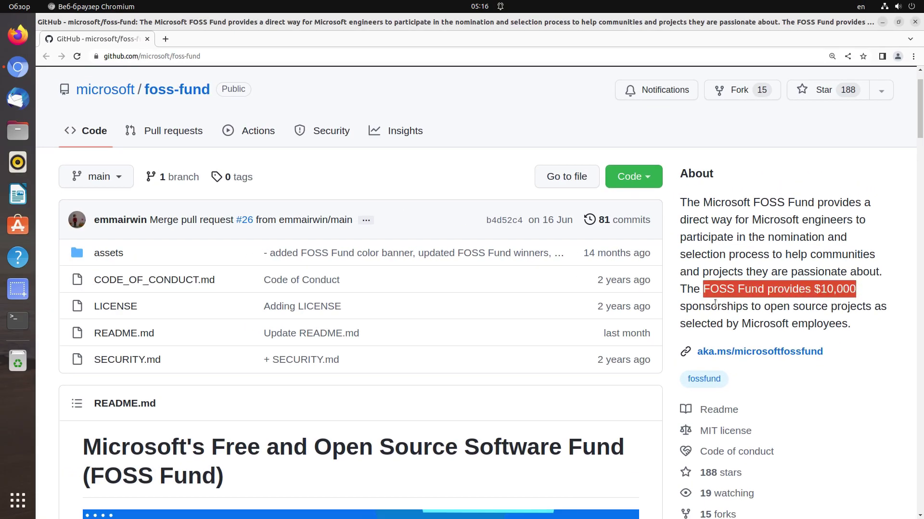
left_click_drag(681, 306, 742, 308)
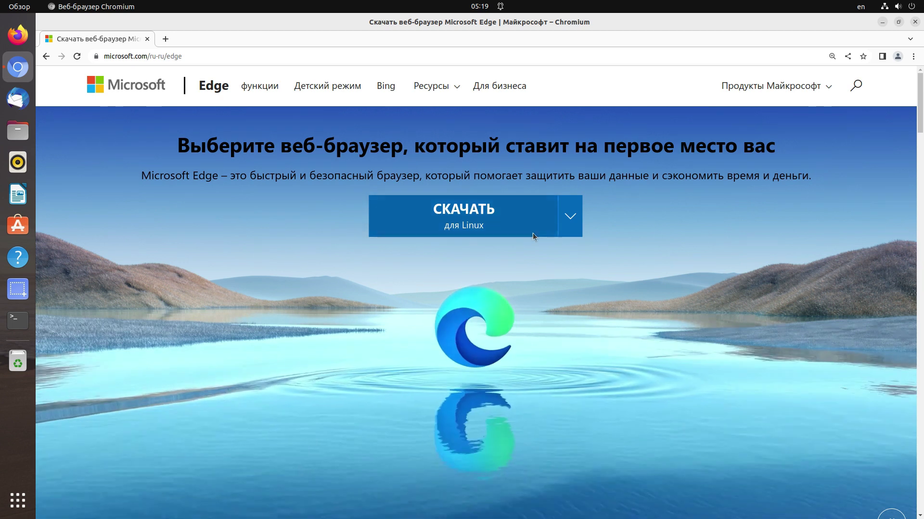
left_click(577, 217)
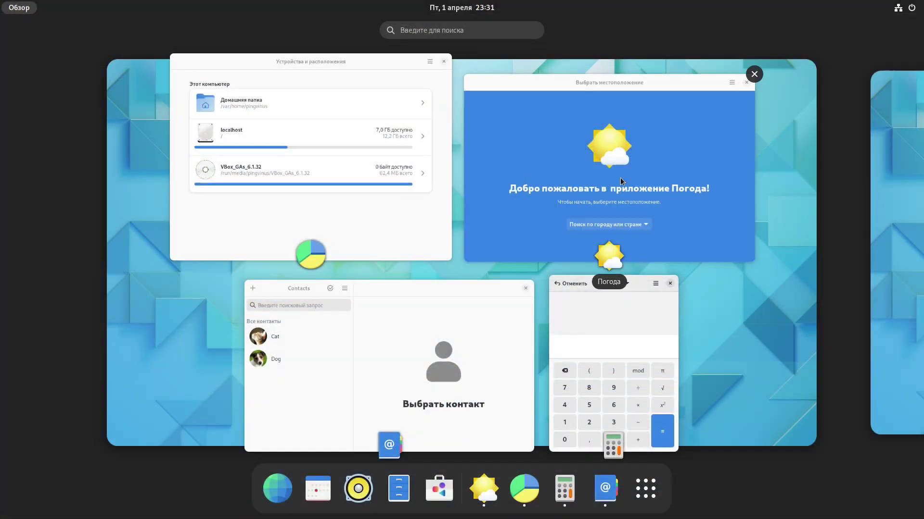
- Leave the overview, open the Contacts menu, and view Calculator's mode choices without changing mode
left_click(411, 375)
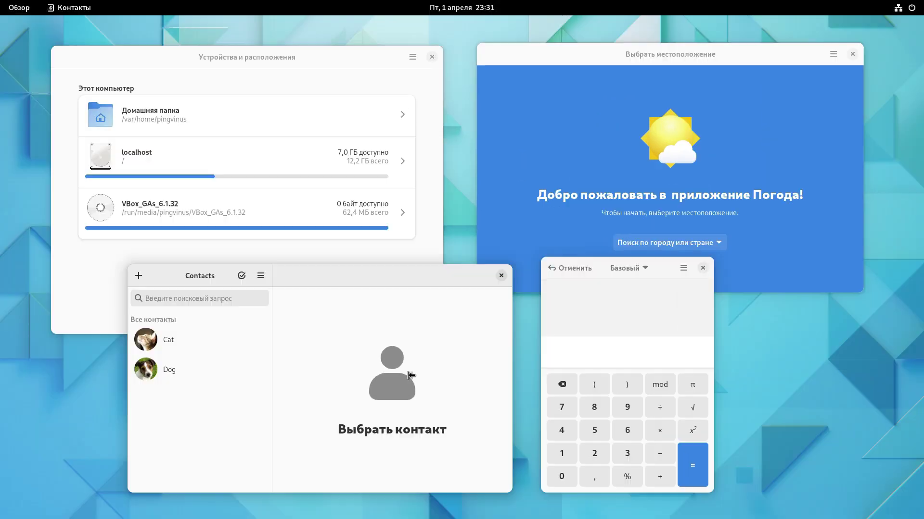
left_click(260, 276)
left_click(639, 268)
left_click(639, 268)
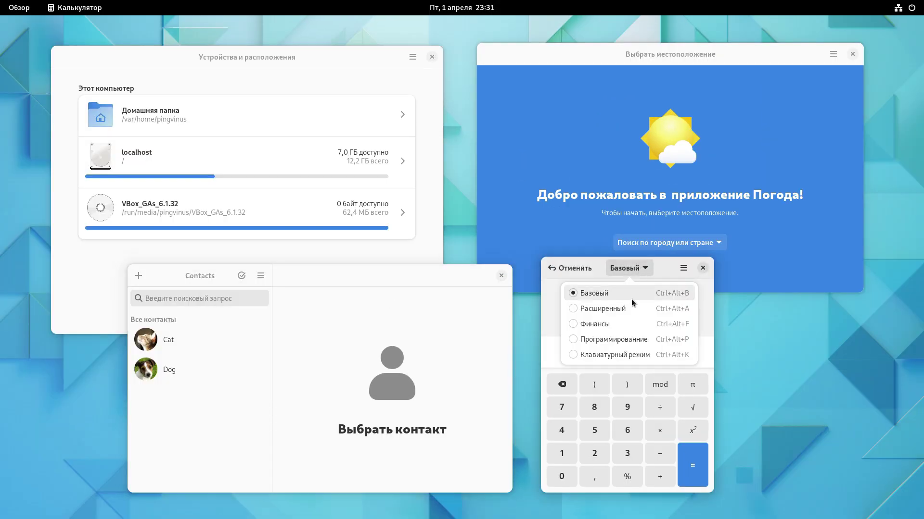
key("Escape")
- Open the Weather menu, scan the home folder in Disk Usage, and open the first contact
left_click(834, 54)
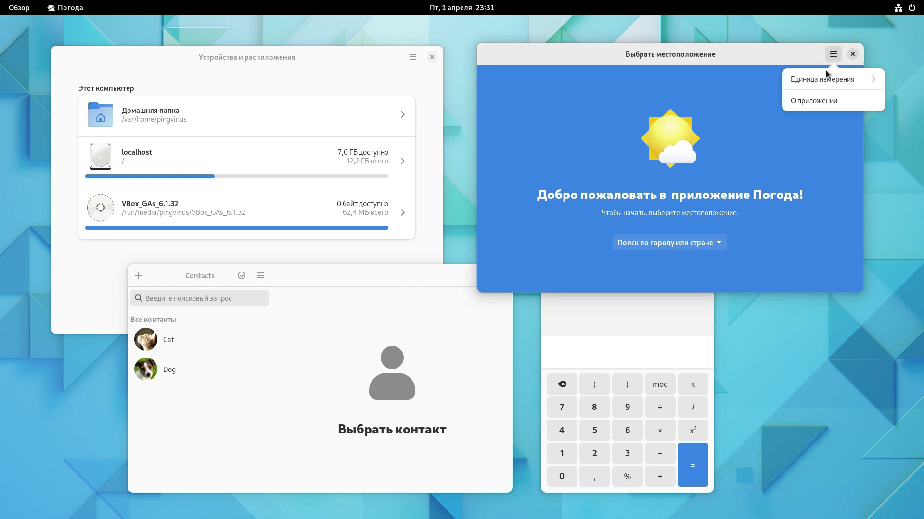
left_click(341, 72)
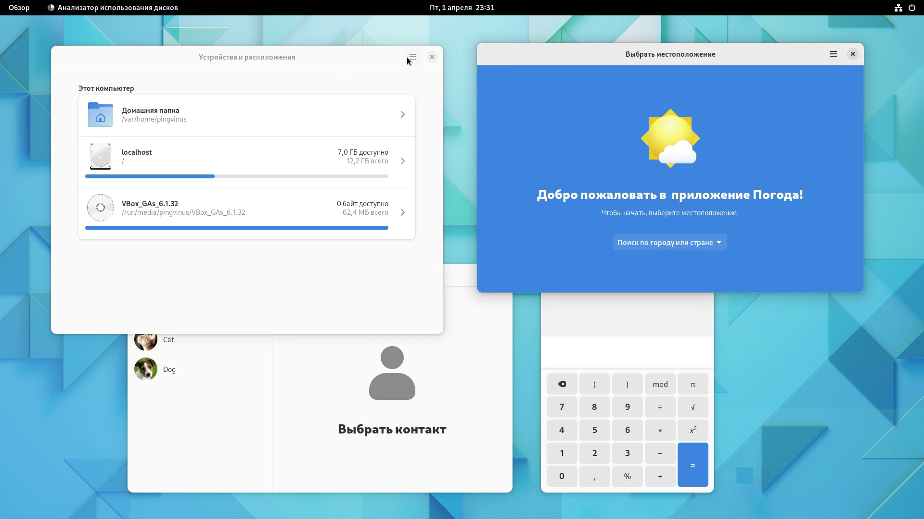
left_click(279, 126)
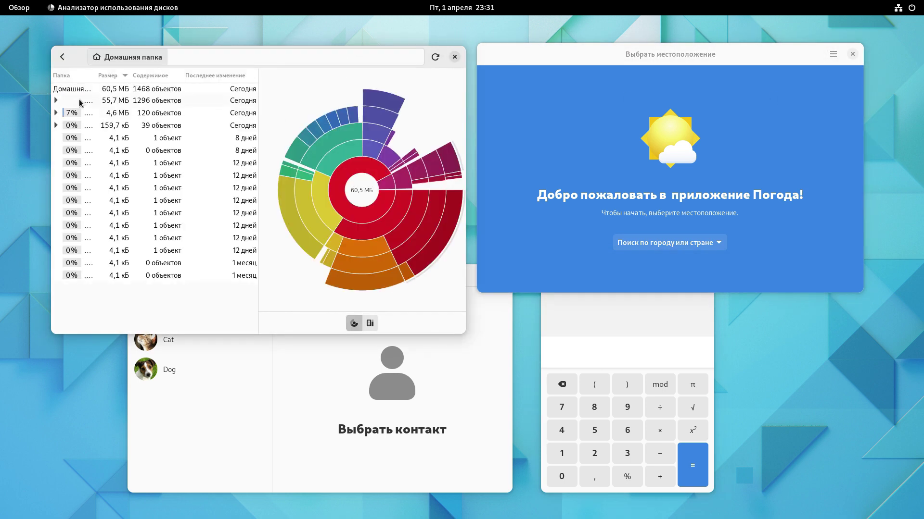
left_click(64, 57)
left_click(198, 339)
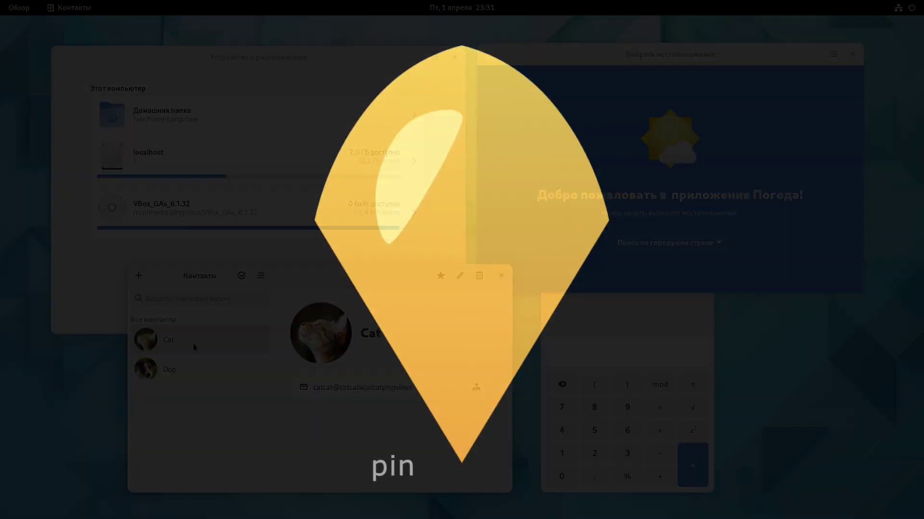